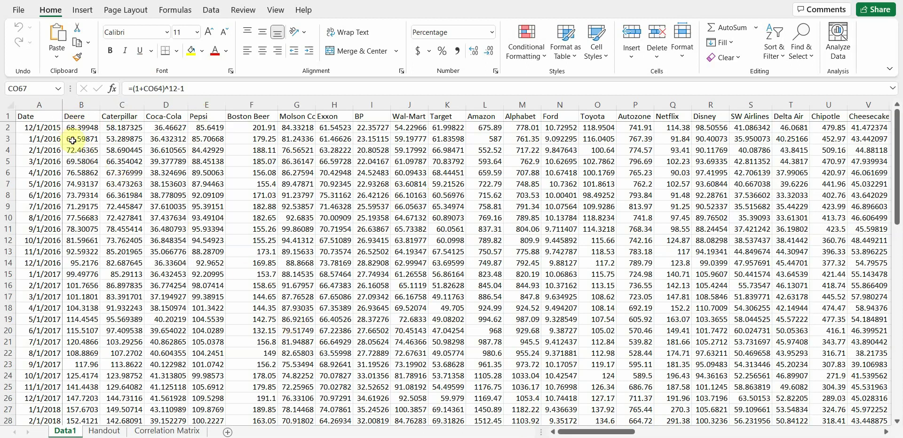
# Step: Review the monthly stock prices in the Data1 sheet down to the last rows
pyautogui.scroll(-1, 65, 271)
pyautogui.scroll(-11, 64, 271)
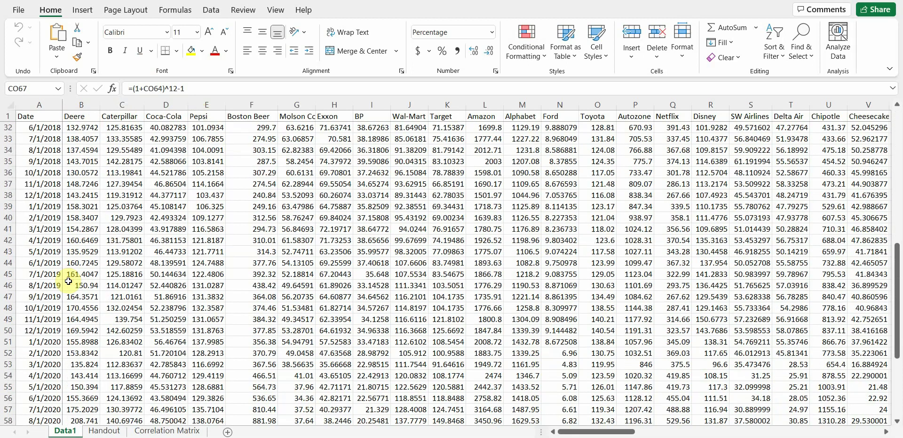
pyautogui.scroll(-1, 68, 280)
pyautogui.scroll(2, 70, 281)
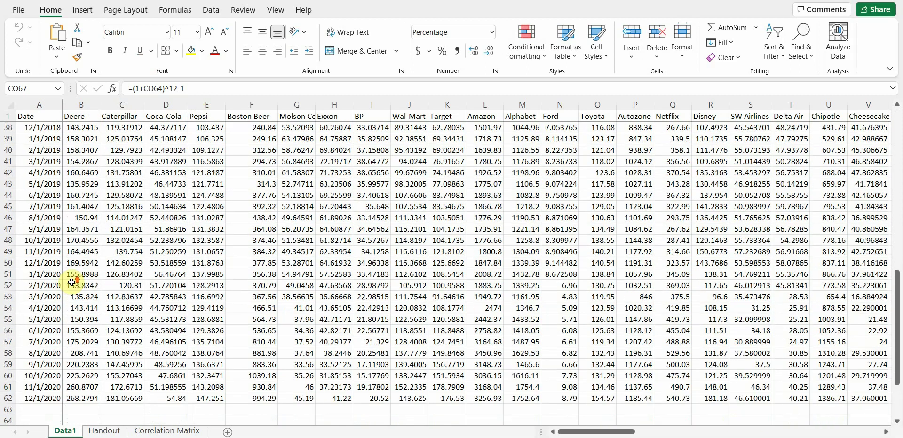
# Step: Open the Handout sheet and inspect the Deere–Caterpillar correlation and the rest of the matrix down to S&P ETF
pyautogui.click(106, 431)
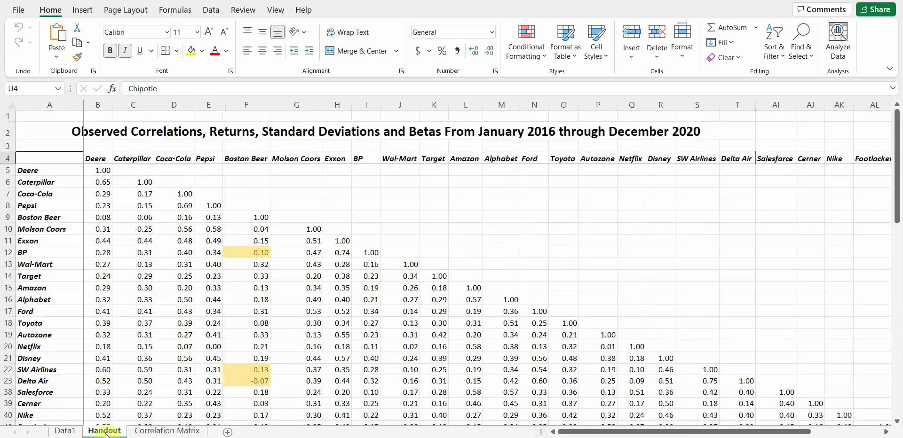
pyautogui.click(99, 183)
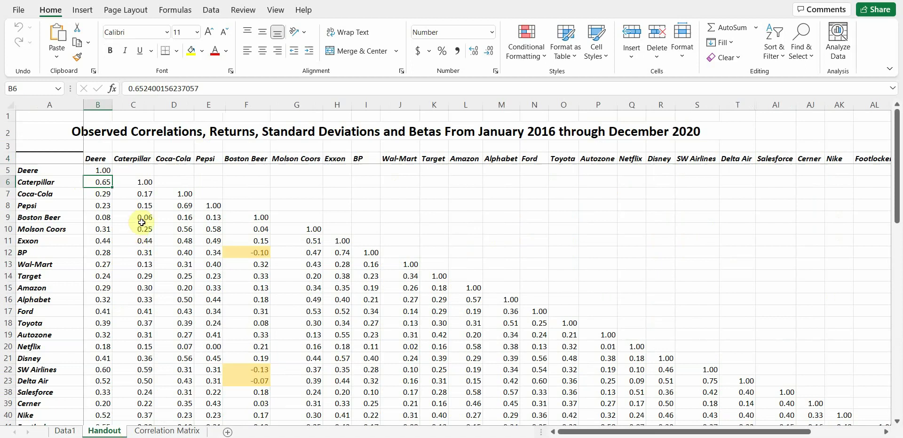
pyautogui.scroll(-3, 143, 221)
pyautogui.scroll(1, 151, 215)
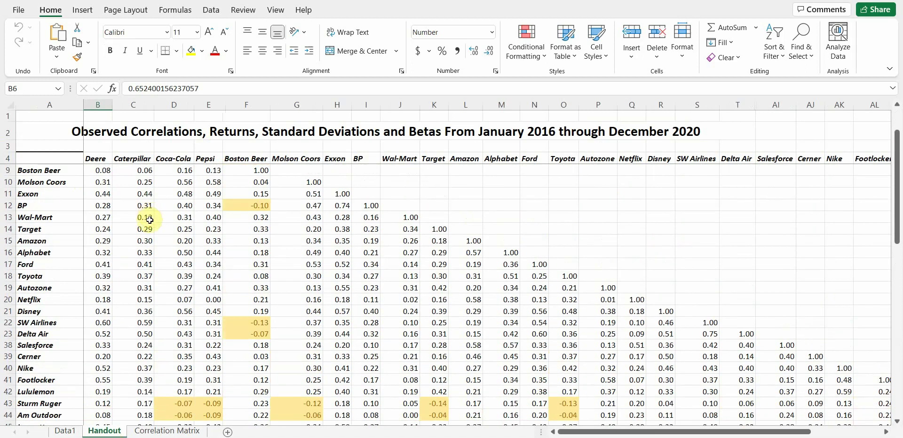
pyautogui.scroll(2, 135, 224)
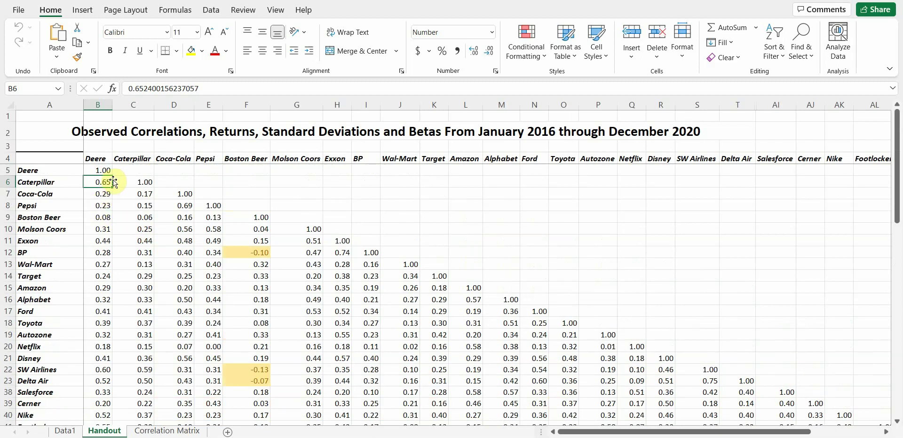
pyautogui.scroll(-3, 101, 203)
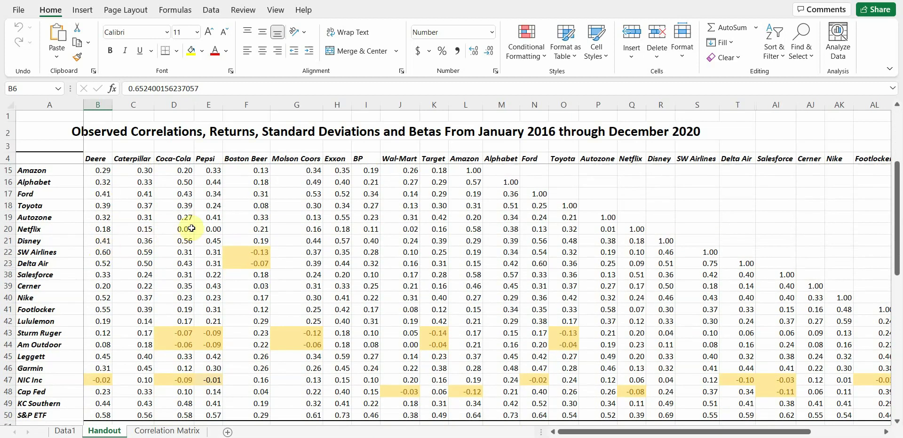
pyautogui.scroll(3, 191, 229)
# Step: Inspect Deere's correlations with itself, Caterpillar, Coca-Cola and NIC Inc in the Deere column
pyautogui.click(103, 171)
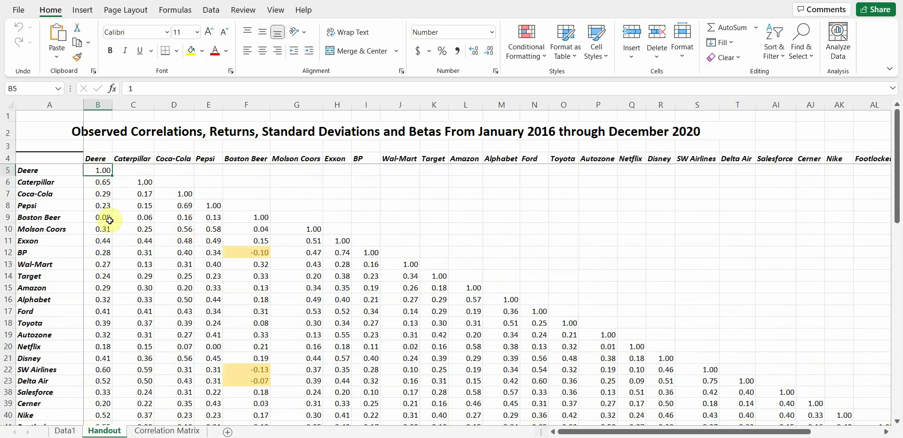
pyautogui.click(102, 185)
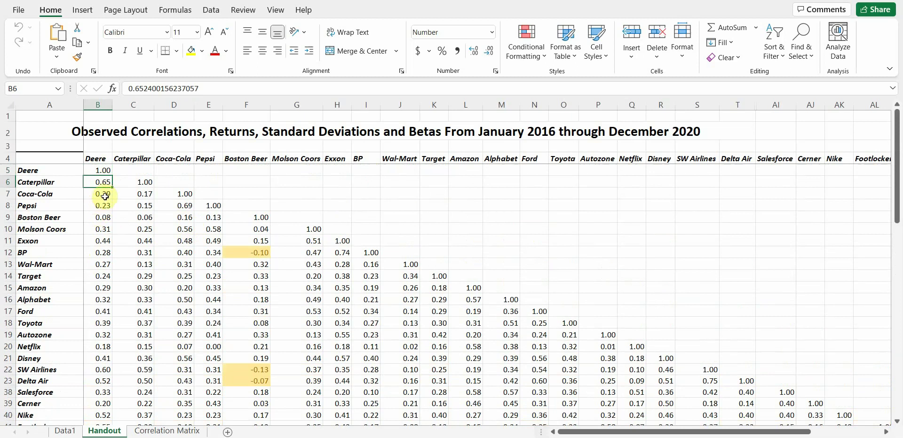
pyautogui.click(103, 194)
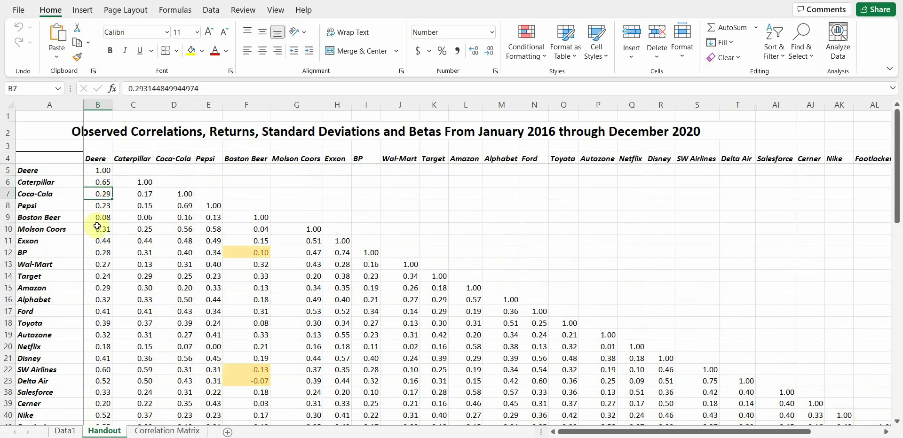
pyautogui.scroll(-5, 94, 235)
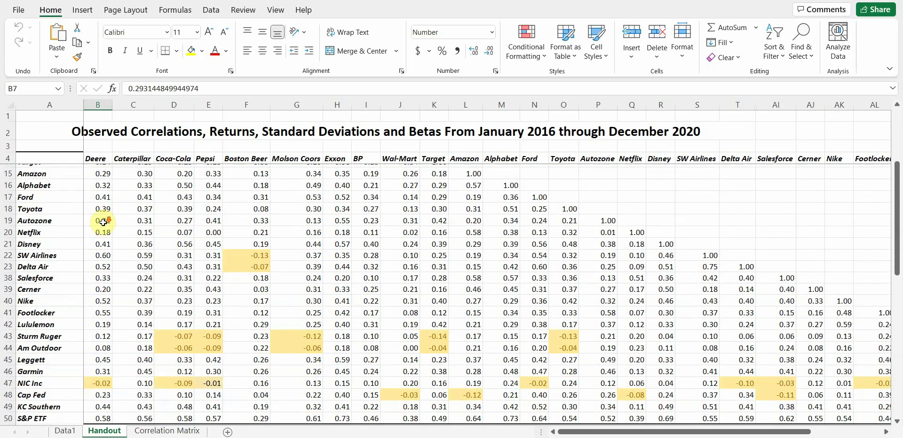
pyautogui.click(99, 333)
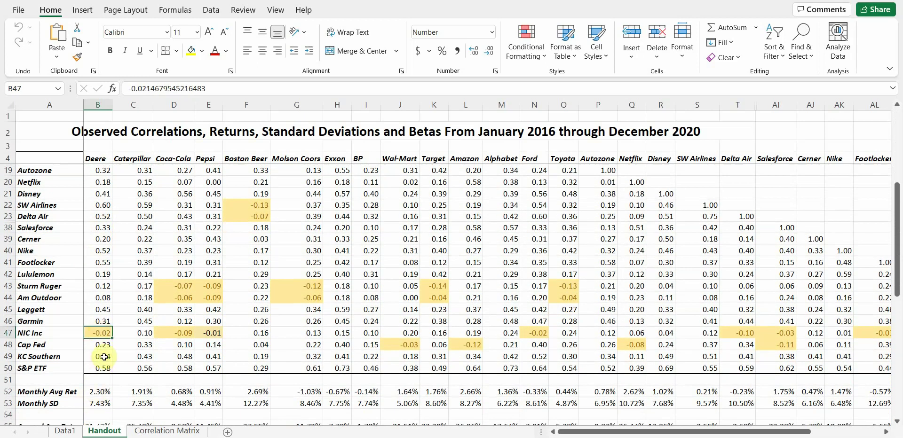
# Step: Examine the correlation matrix from the Deere row down to the annual return and standard deviation rows
pyautogui.scroll(-1, 98, 362)
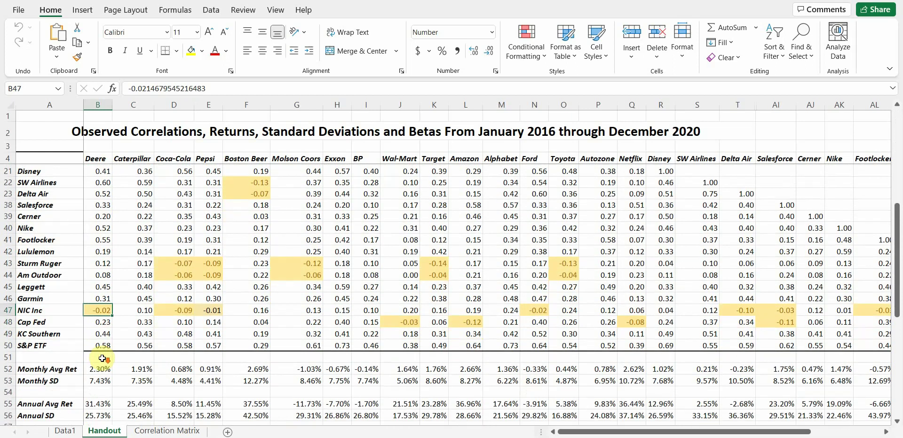
pyautogui.scroll(2, 103, 357)
pyautogui.scroll(3, 104, 357)
pyautogui.scroll(-1, 104, 356)
pyautogui.scroll(1, 103, 355)
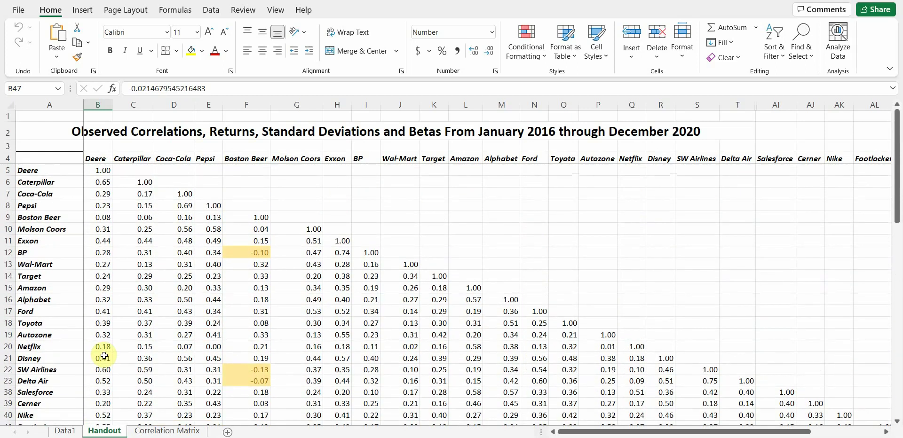
pyautogui.scroll(-1, 120, 332)
pyautogui.scroll(-6, 120, 332)
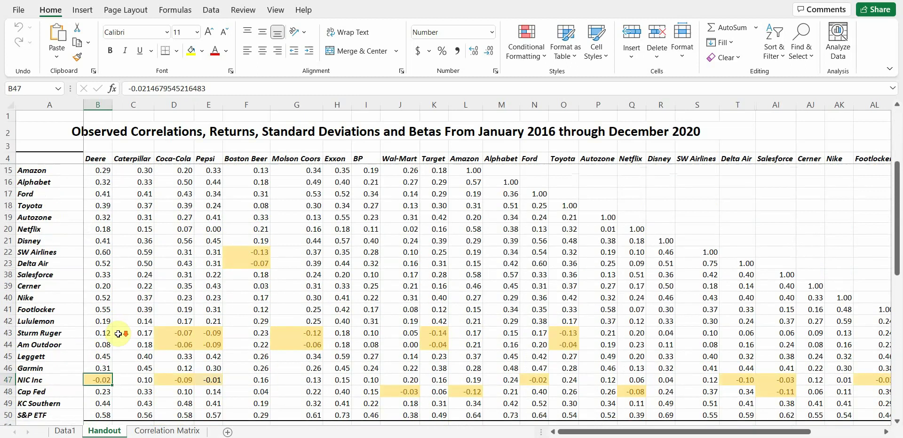
pyautogui.scroll(1, 118, 333)
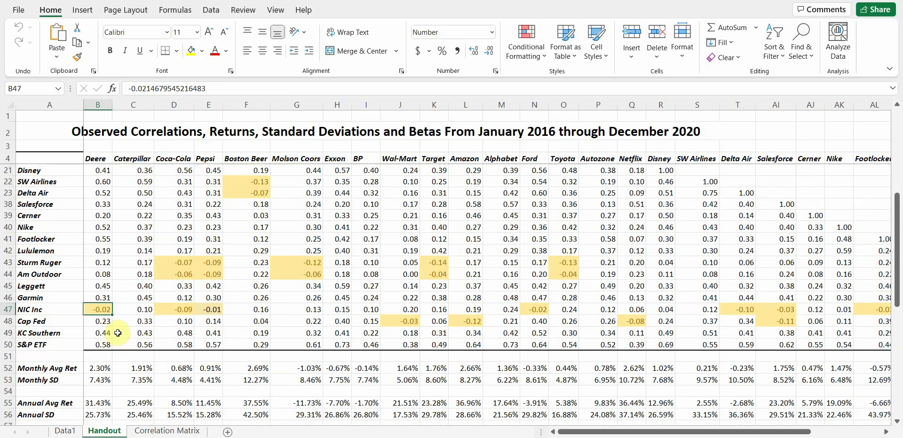
# Step: Inspect the negative correlations of Coca-Cola and Pepsi with NIC Inc, Am Outdoor and Sturm Ruger
pyautogui.click(173, 310)
pyautogui.click(206, 310)
pyautogui.click(197, 278)
pyautogui.click(182, 276)
pyautogui.click(207, 265)
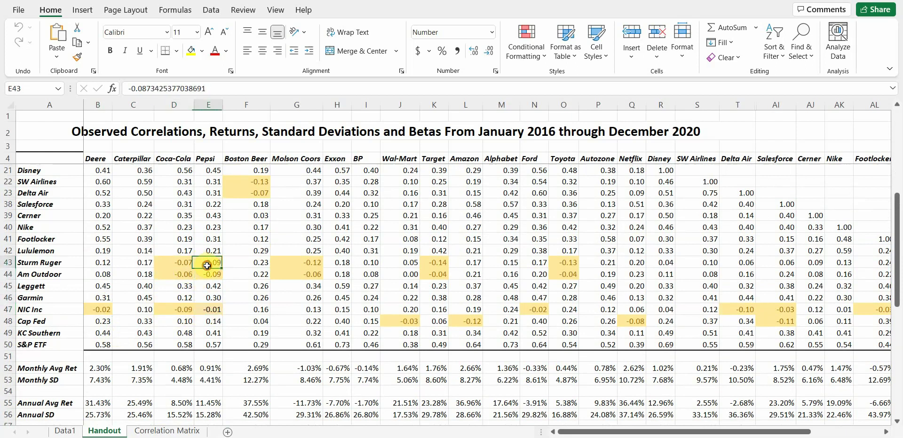
pyautogui.click(177, 263)
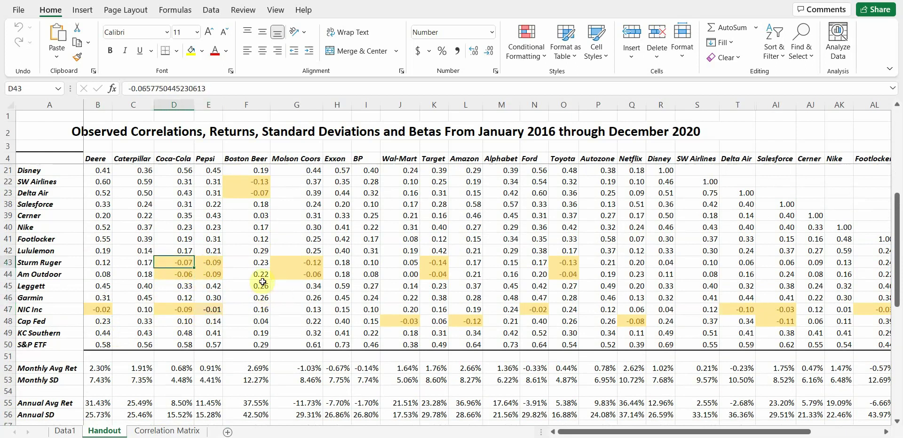
# Step: Inspect the highlighted Boston Beer–SW Airlines and Target–Sturm Ruger correlations
pyautogui.scroll(4, 251, 294)
pyautogui.scroll(2, 238, 296)
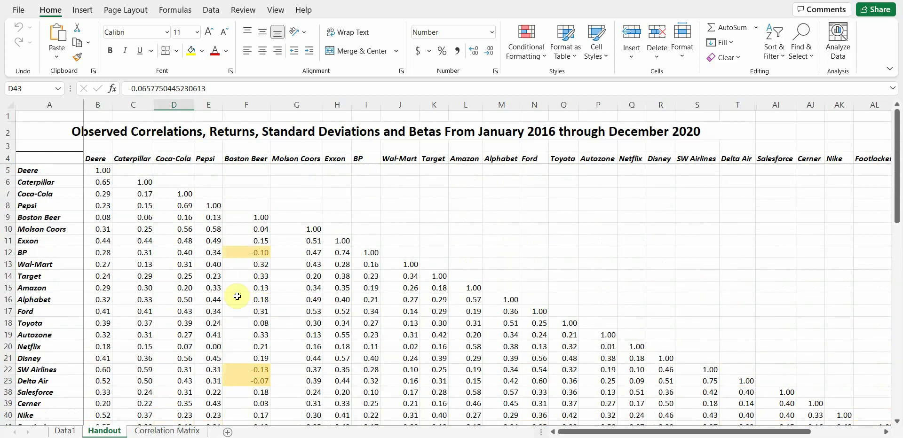
pyautogui.scroll(-1, 238, 294)
pyautogui.click(254, 323)
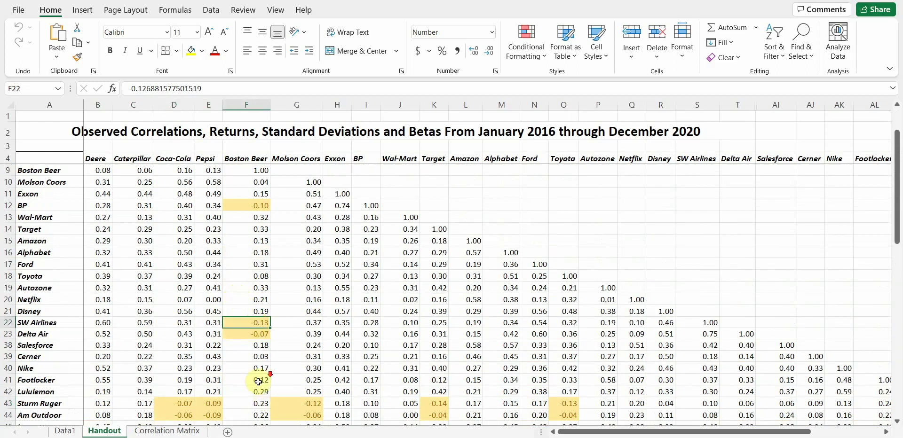
pyautogui.scroll(-2, 266, 399)
pyautogui.click(434, 382)
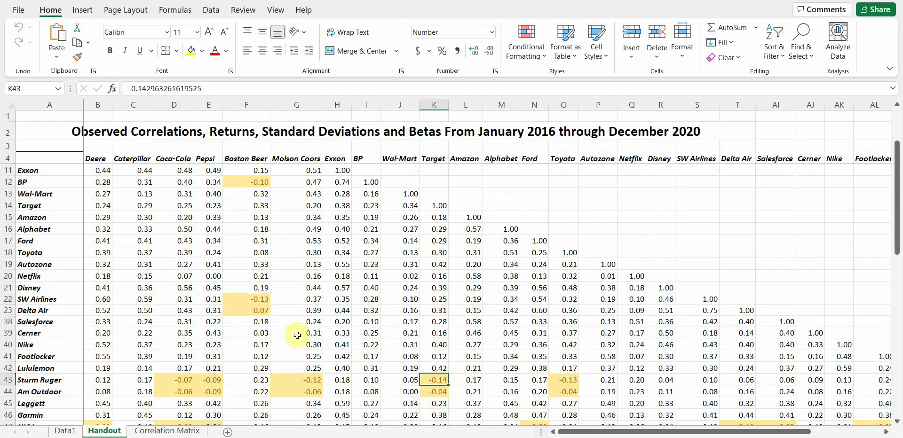
# Step: Inspect the Avg. Correlation formula in B60 and look over the matrix values it averages
pyautogui.scroll(-5, 298, 335)
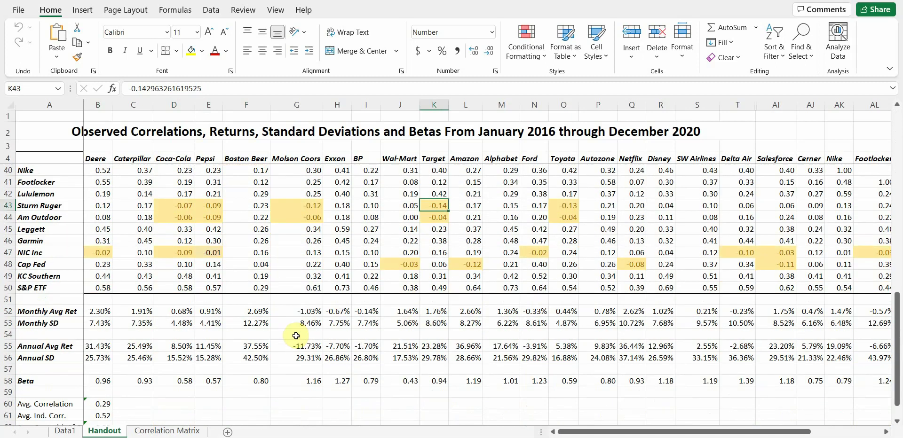
pyautogui.scroll(-1, 297, 336)
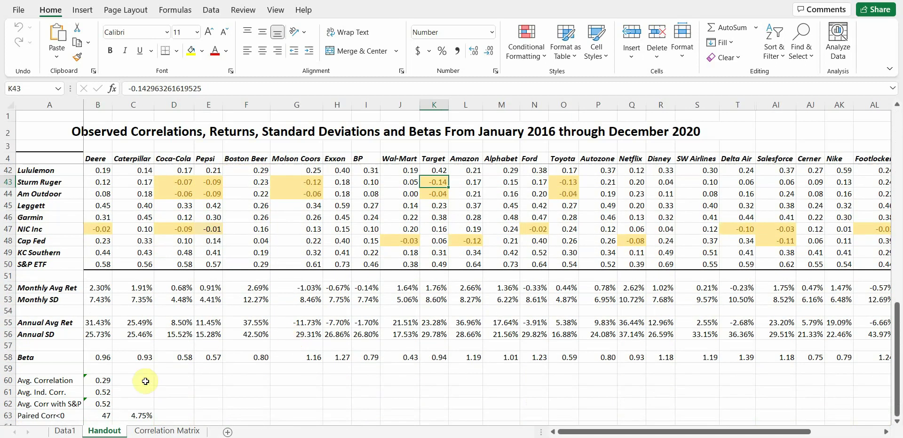
pyautogui.click(103, 381)
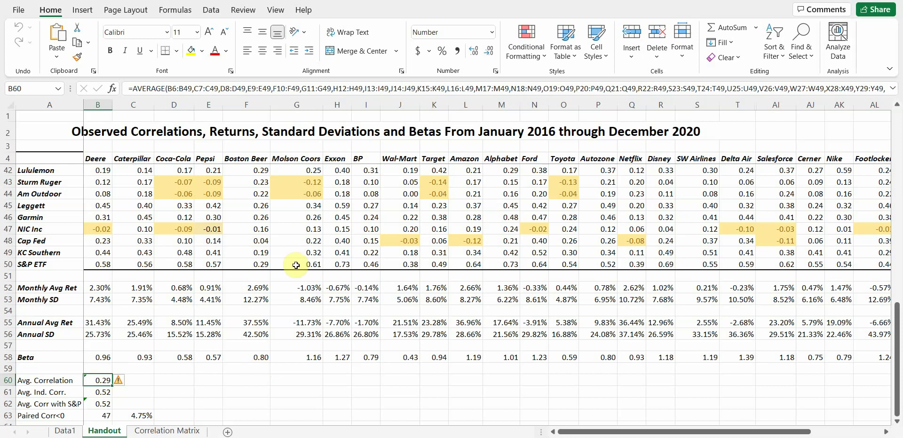
pyautogui.scroll(12, 303, 222)
pyautogui.scroll(-5, 305, 224)
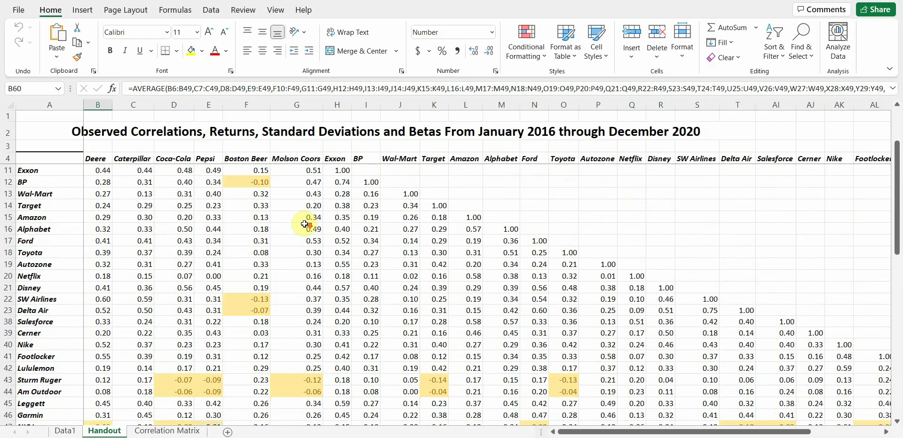
pyautogui.scroll(-4, 305, 226)
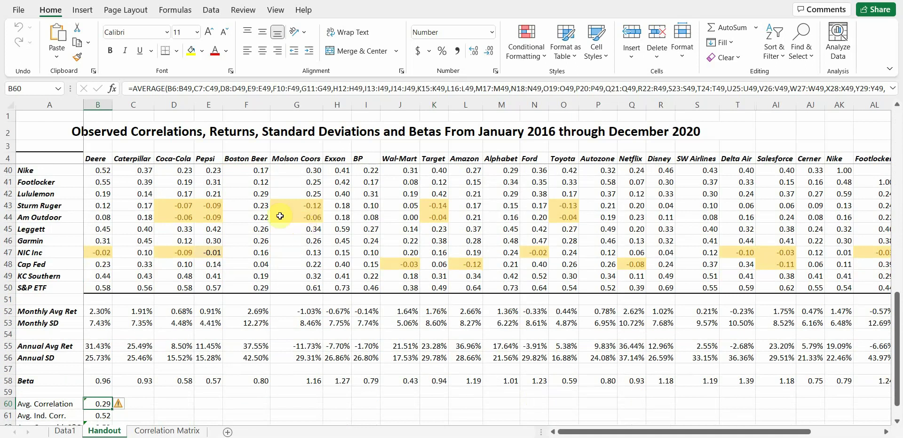
pyautogui.scroll(-2, 200, 310)
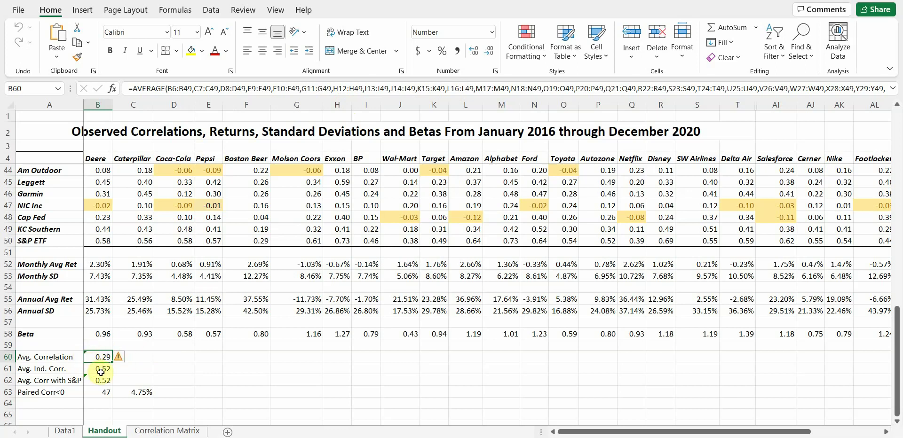
# Step: Inspect the Avg. Ind. Corr. formula and the Deere–Caterpillar, Coca-Cola–Pepsi, Boston Beer–Molson Coors and Exxon–BP correlations
pyautogui.click(90, 368)
pyautogui.scroll(9, 155, 284)
pyautogui.scroll(4, 155, 285)
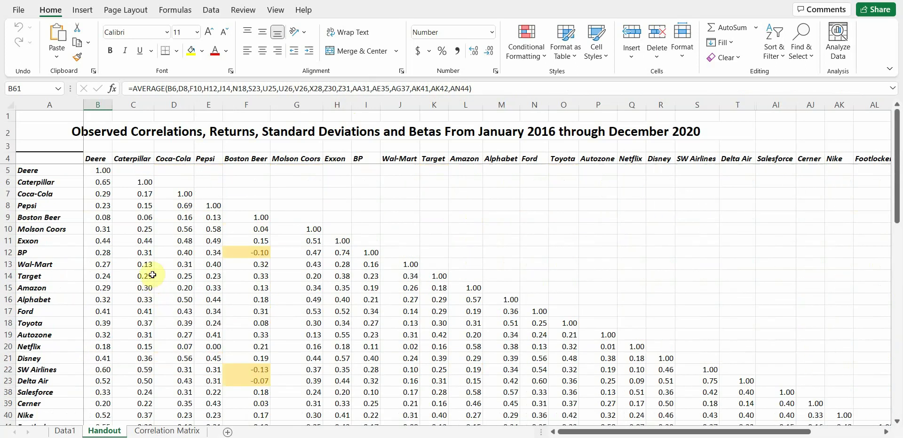
pyautogui.click(101, 182)
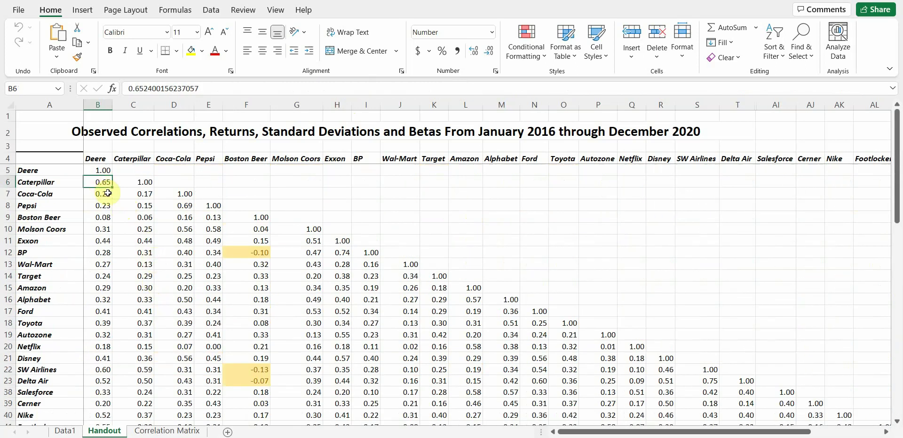
pyautogui.click(182, 207)
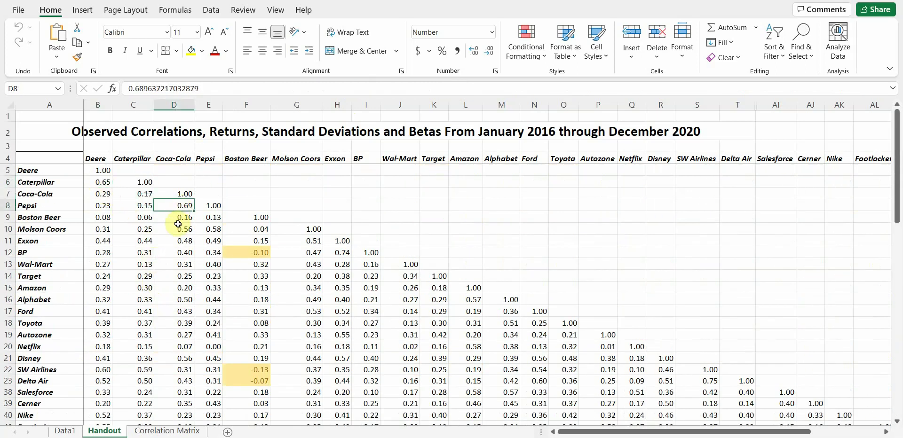
pyautogui.click(244, 226)
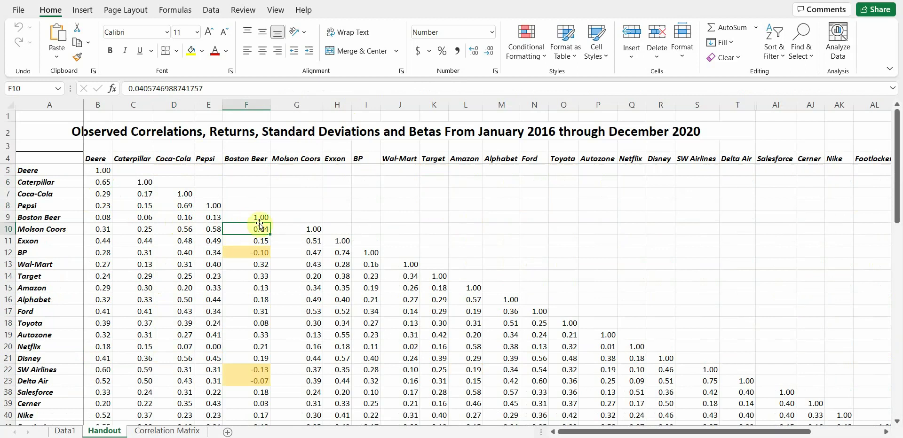
pyautogui.click(340, 250)
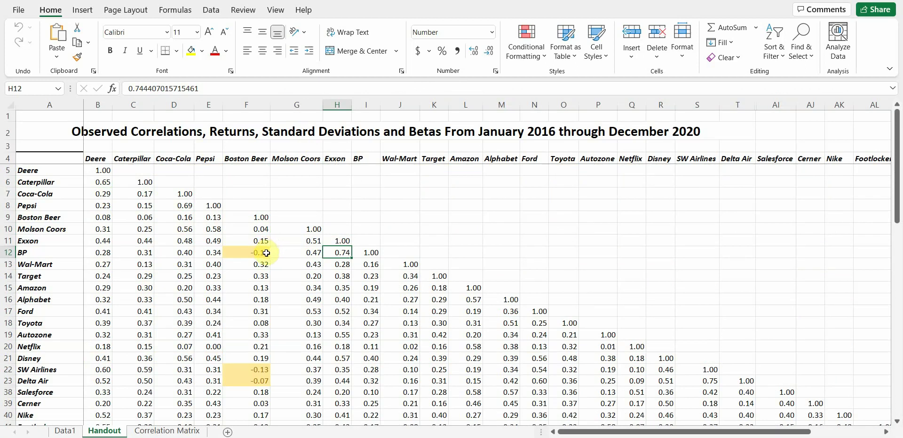
# Step: Compare the Avg. Ind. Corr. and Avg. Corr with S&P formulas in the summary below the Beta row
pyautogui.scroll(-6, 263, 250)
pyautogui.scroll(-9, 248, 247)
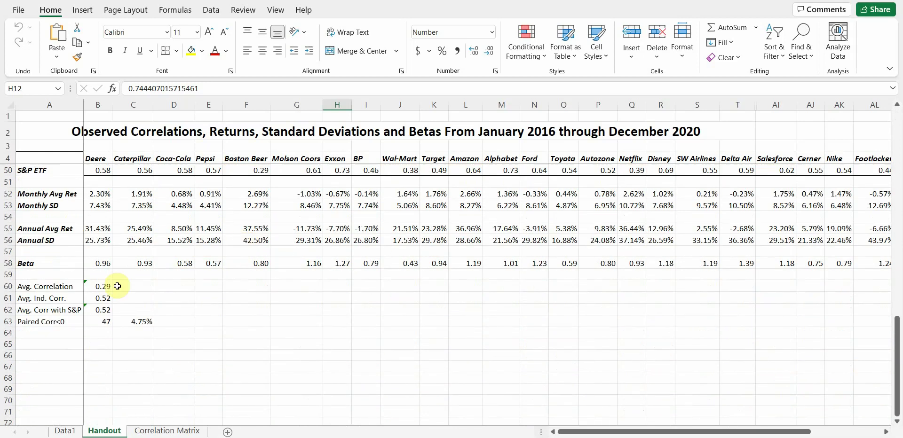
pyautogui.click(106, 295)
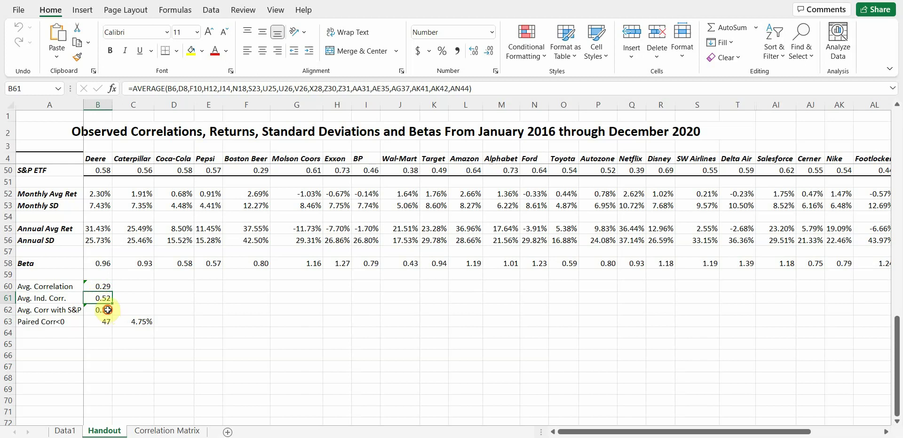
pyautogui.click(102, 310)
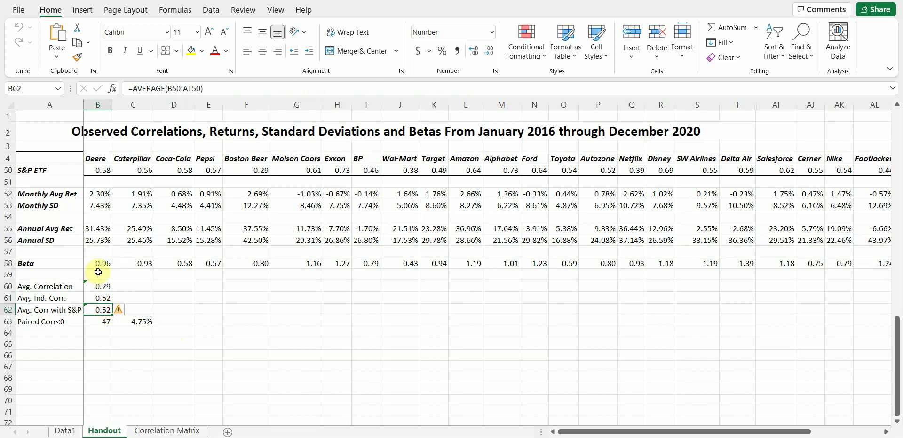
# Step: Review the S&P ETF correlation row and inspect the Paired Corr<0 count and its percentage formula
pyautogui.scroll(2, 115, 273)
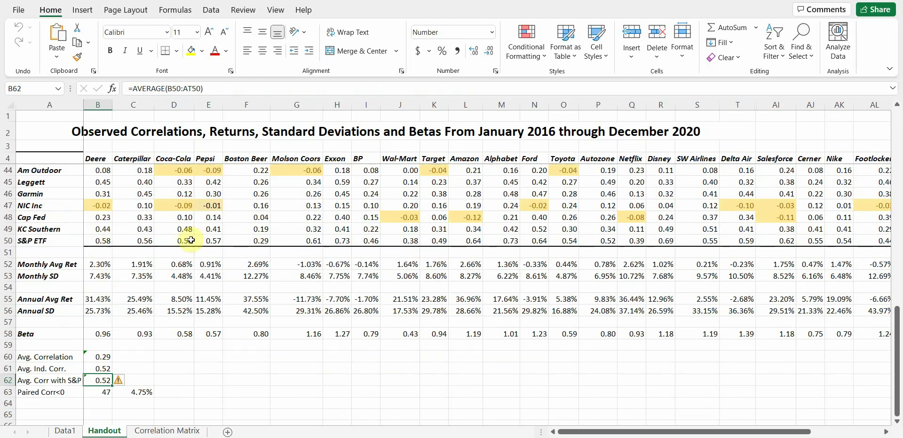
pyautogui.scroll(-1, 145, 385)
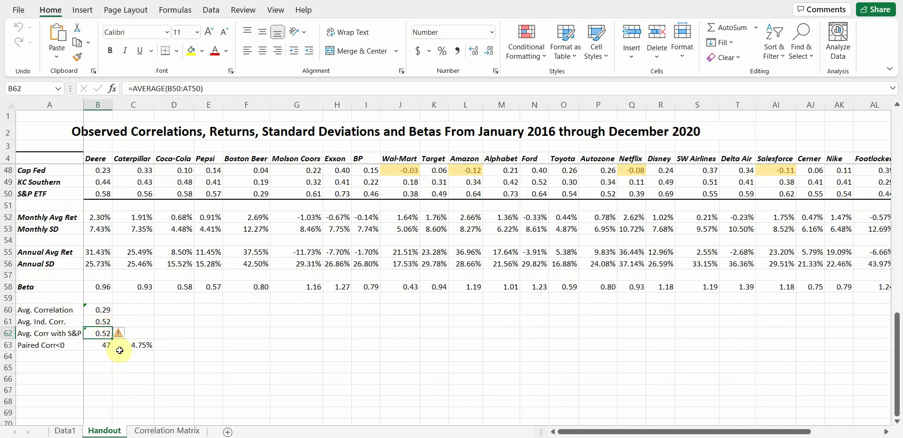
pyautogui.click(100, 342)
pyautogui.click(133, 344)
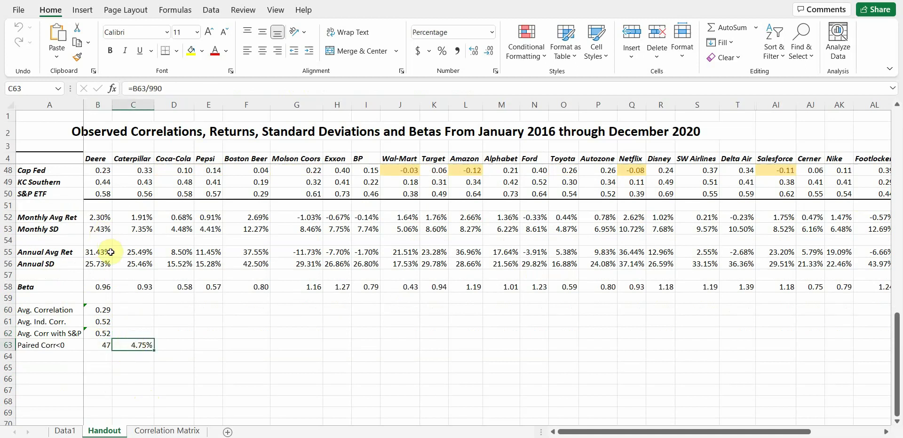
# Step: Inspect the highlighted NIC Inc–Deere, NIC Inc–Coca-Cola and Am Outdoor–Coca-Cola correlations alongside the Paired Corr<0 percentage
pyautogui.scroll(2, 130, 283)
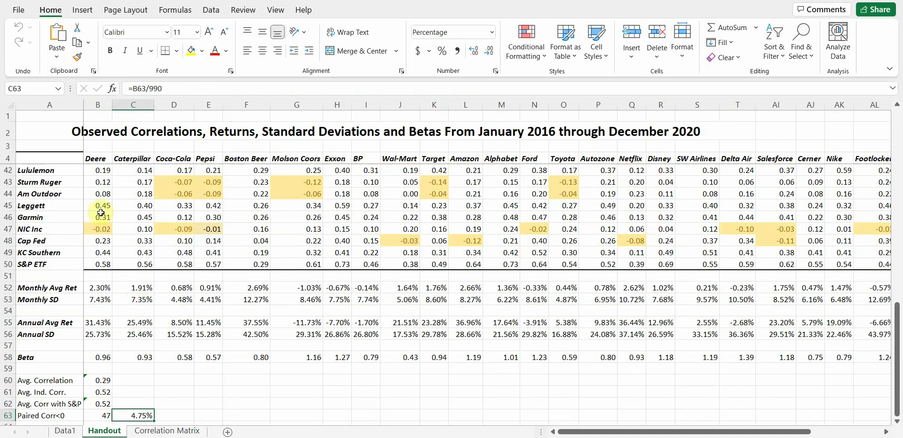
pyautogui.click(96, 233)
pyautogui.click(182, 230)
pyautogui.click(180, 194)
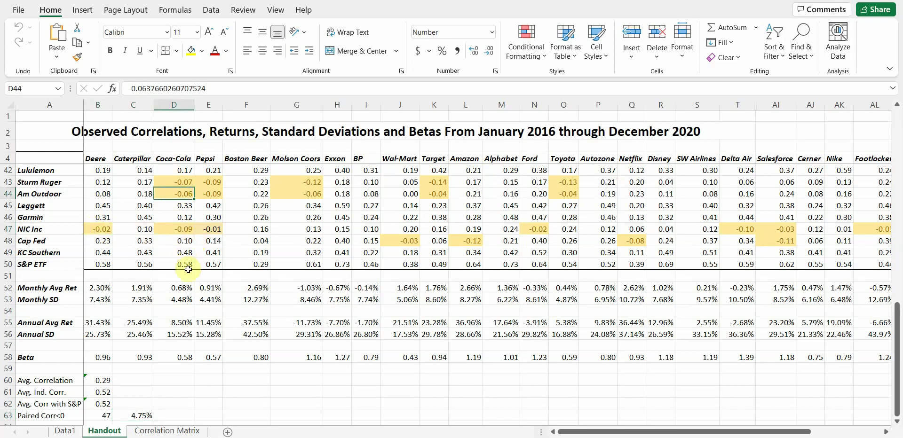
pyautogui.click(131, 416)
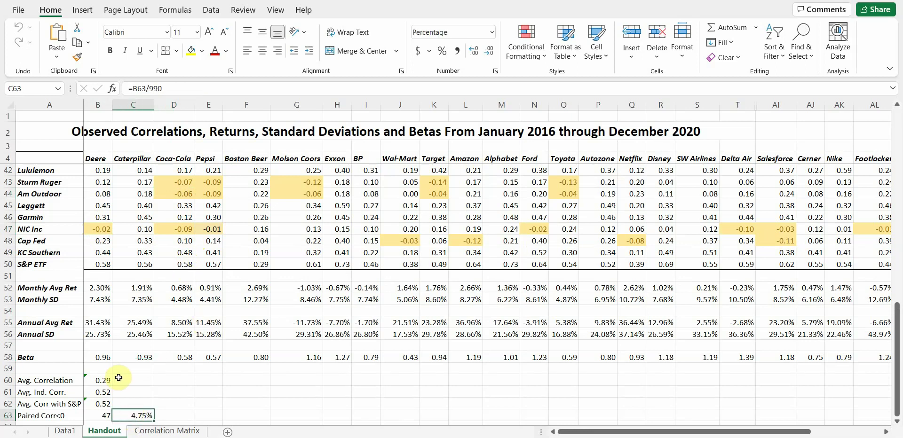
# Step: Look over the matrix and summary rows and inspect the Annual Avg Ret of Deere and Wal-Mart
pyautogui.scroll(-1, 118, 379)
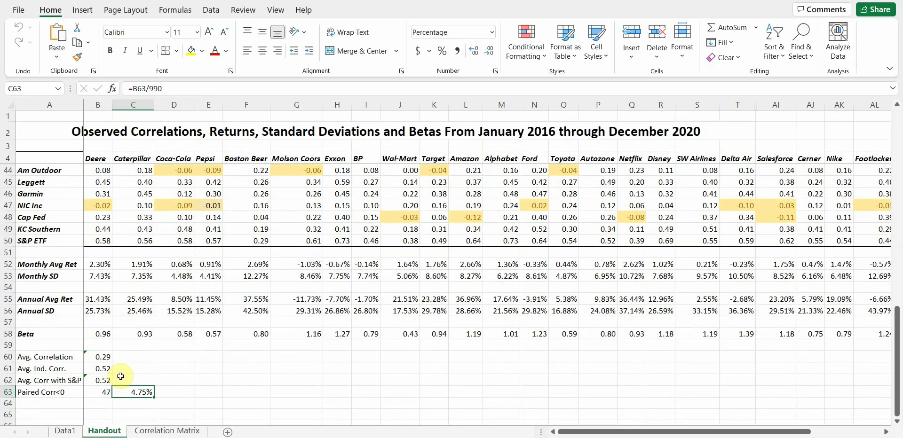
pyautogui.scroll(2, 127, 360)
pyautogui.scroll(2, 134, 343)
pyautogui.scroll(-2, 140, 344)
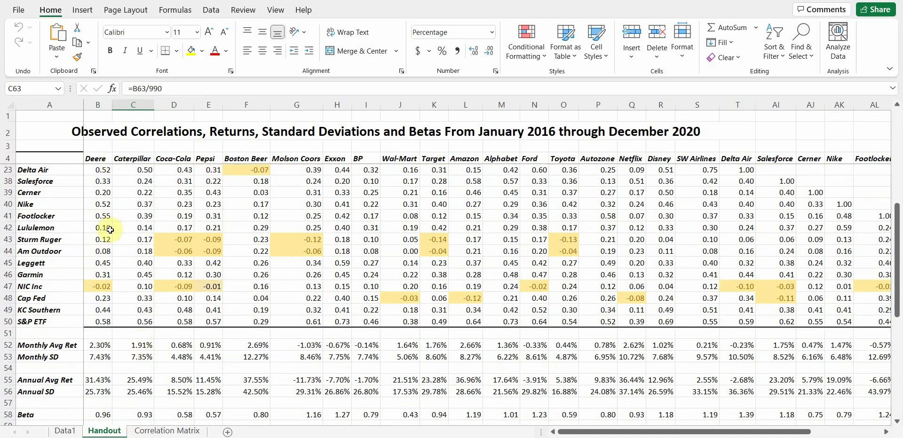
pyautogui.click(107, 380)
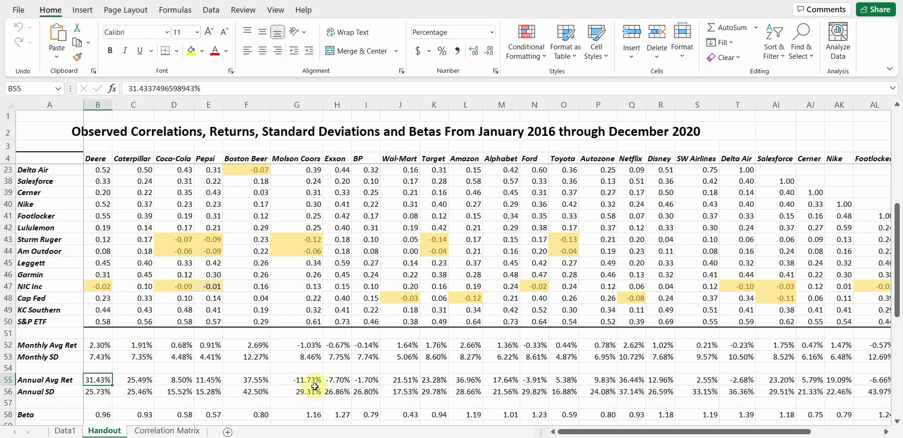
pyautogui.click(395, 380)
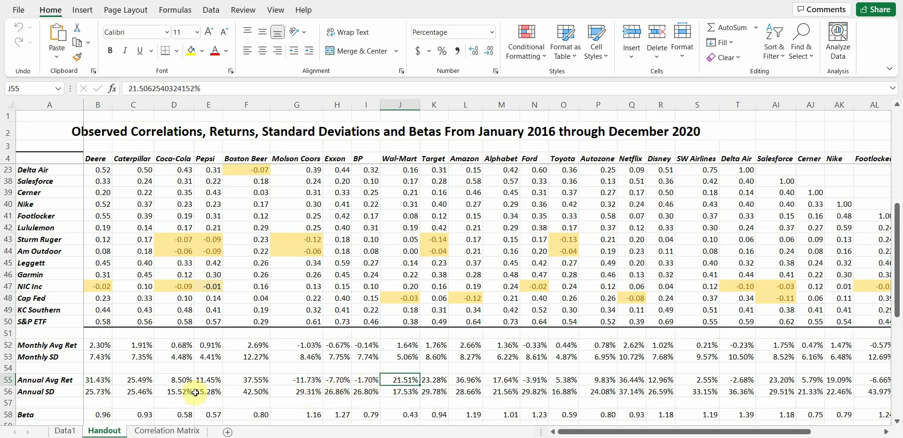
# Step: Inspect the Annual SD of Deere, Caterpillar, Coca-Cola, Pepsi and Boston Beer
pyautogui.click(101, 392)
pyautogui.click(135, 394)
pyautogui.click(179, 394)
pyautogui.click(205, 394)
pyautogui.click(251, 394)
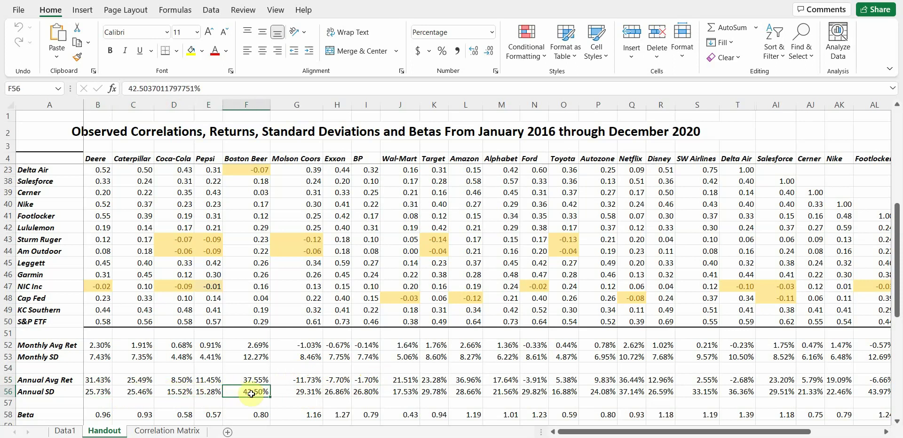
# Step: Compare the Annual Avg Ret of Exxon and BP in the summary below the matrix
pyautogui.scroll(-3, 245, 394)
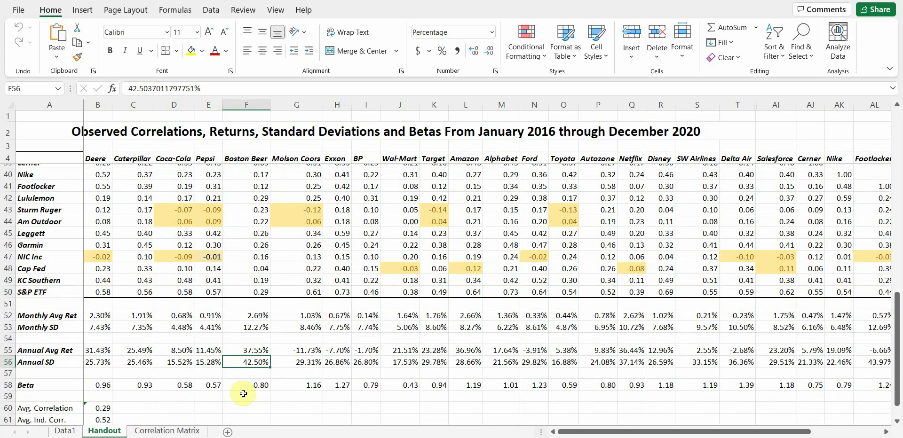
pyautogui.scroll(5, 241, 396)
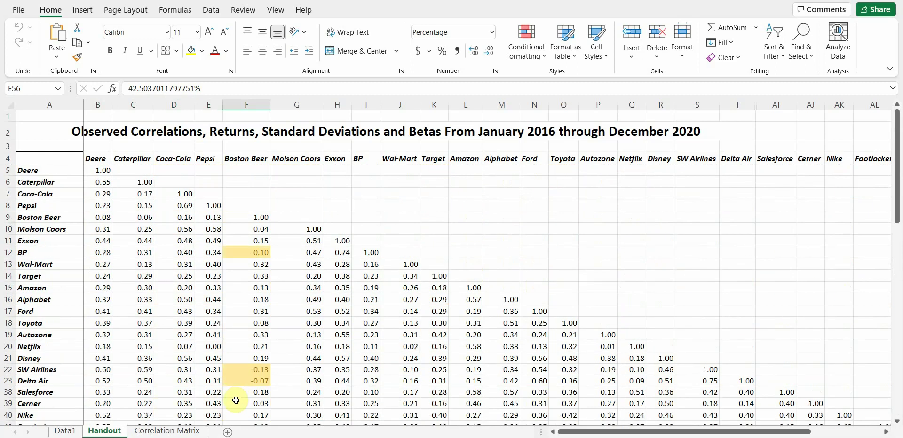
pyautogui.scroll(-3, 132, 289)
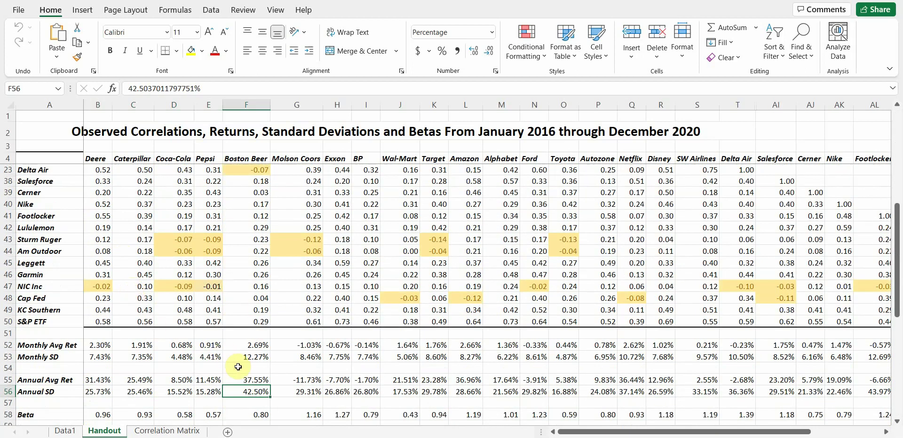
pyautogui.click(346, 379)
pyautogui.click(360, 381)
pyautogui.click(338, 380)
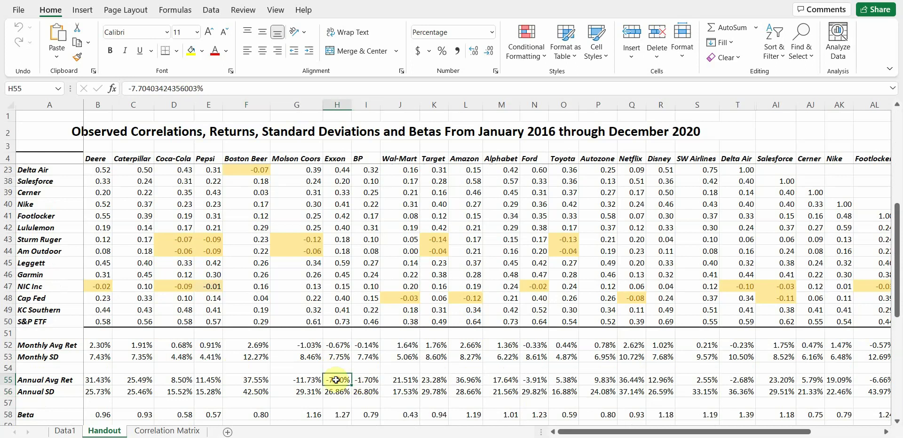
pyautogui.click(371, 381)
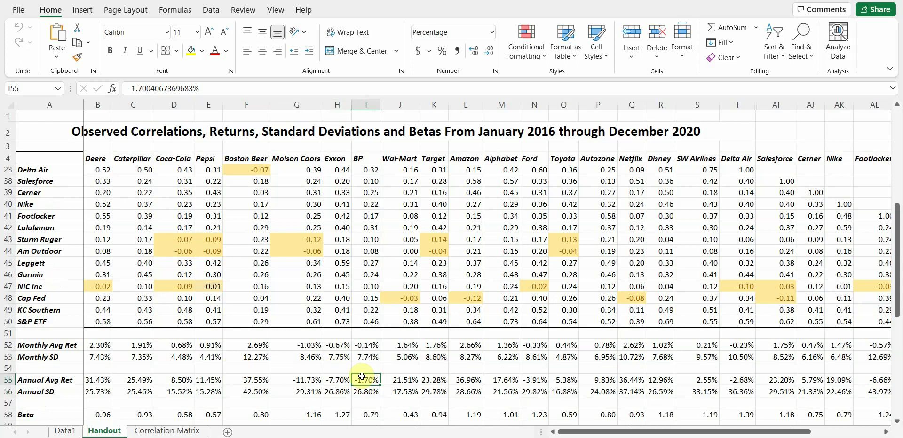
pyautogui.click(343, 379)
pyautogui.click(371, 381)
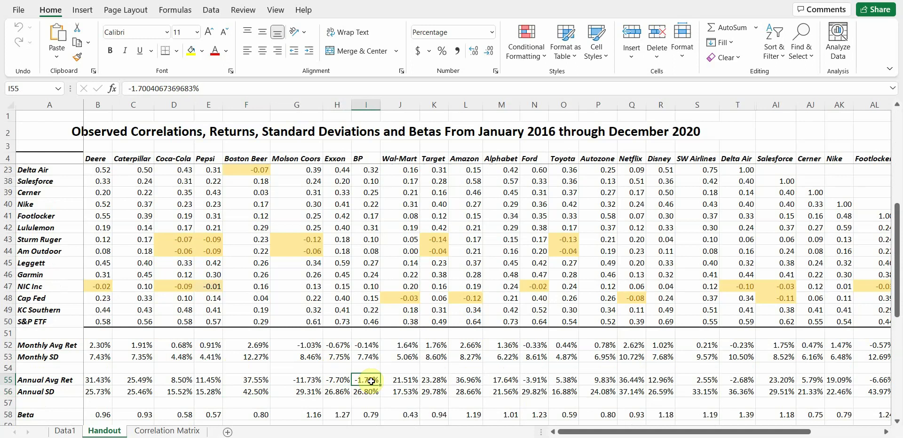
pyautogui.click(345, 379)
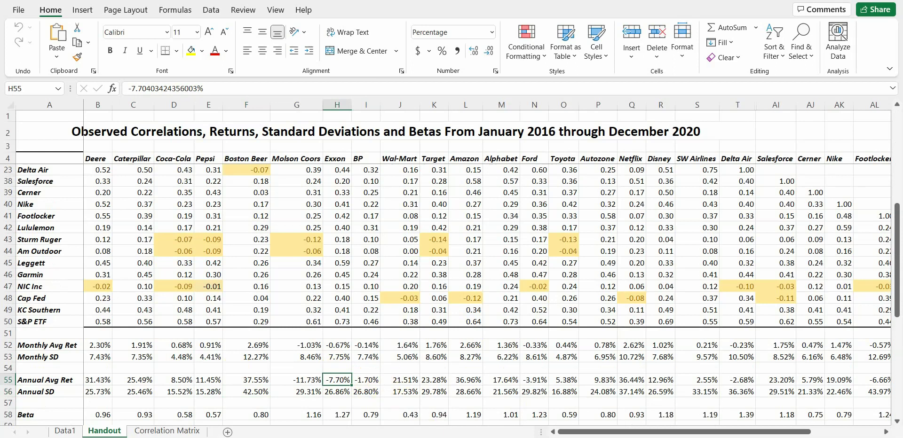
# Step: Inspect the Annual Avg Ret of Lululemon and Boston Beer
pyautogui.moveTo(592, 432); pyautogui.dragTo(643, 435)
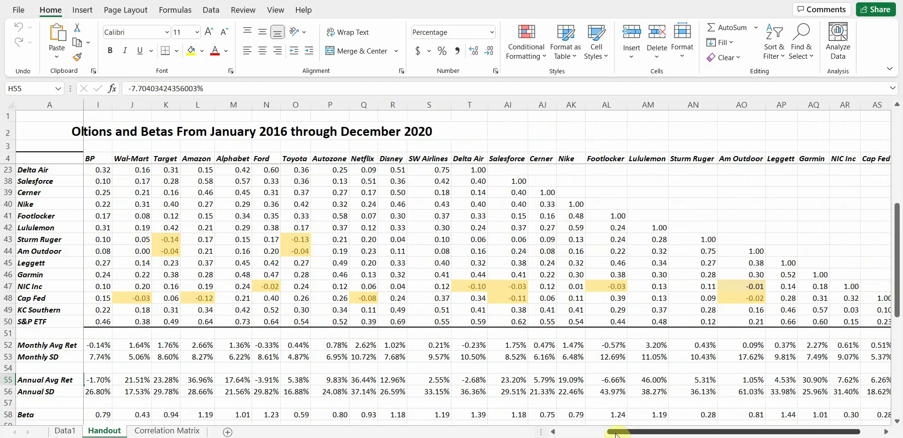
pyautogui.click(648, 380)
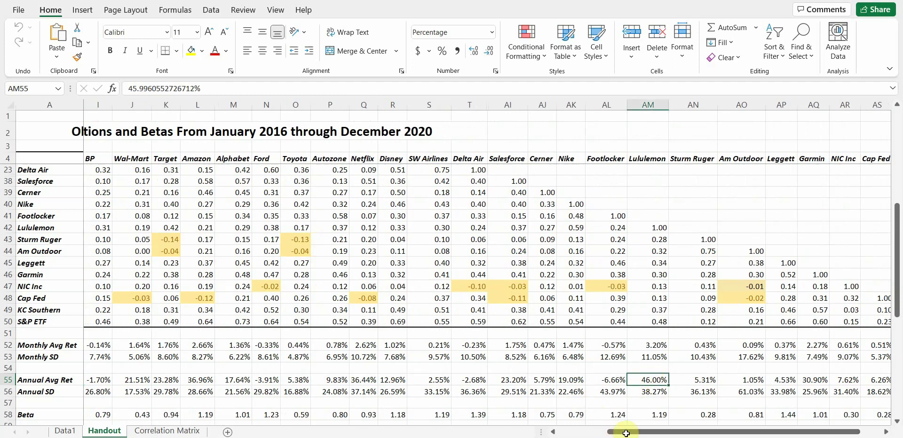
pyautogui.moveTo(628, 430); pyautogui.dragTo(592, 432)
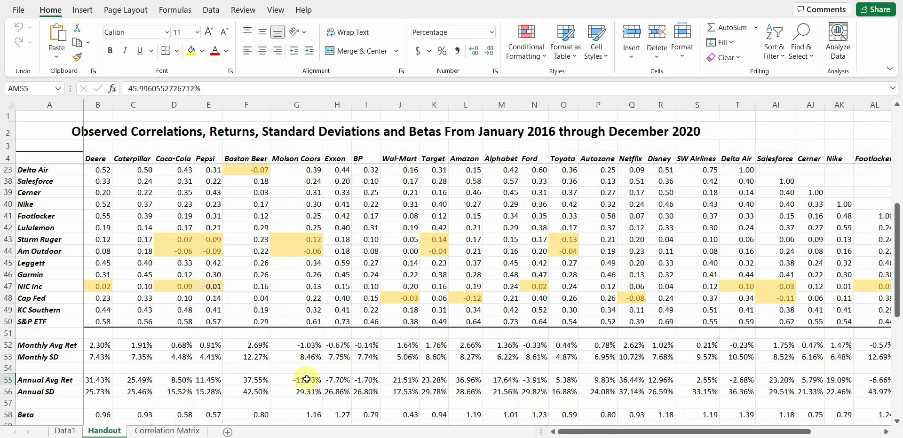
pyautogui.click(249, 381)
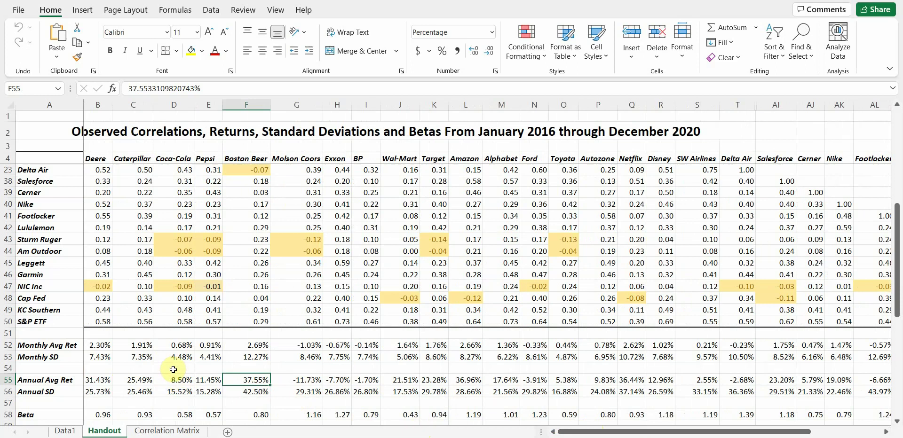
# Step: Compare the Annual SD of Deere and Caterpillar with that of Boston Beer, Footlocker and Lululemon
pyautogui.click(108, 390)
pyautogui.click(126, 392)
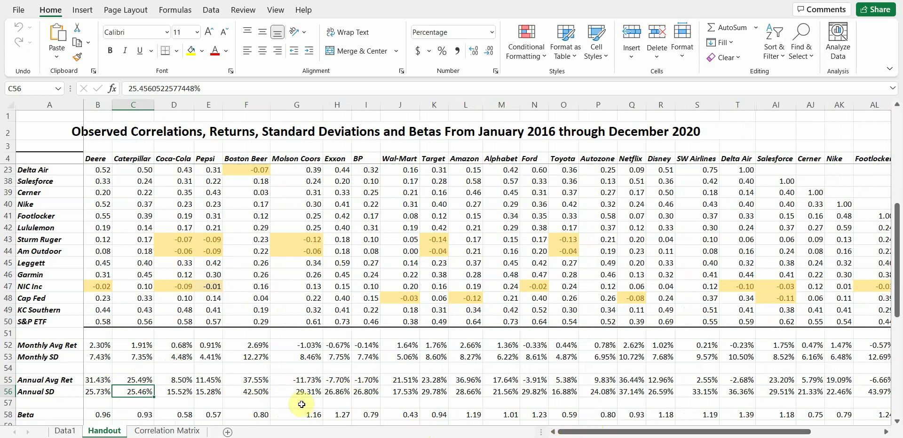
pyautogui.click(262, 390)
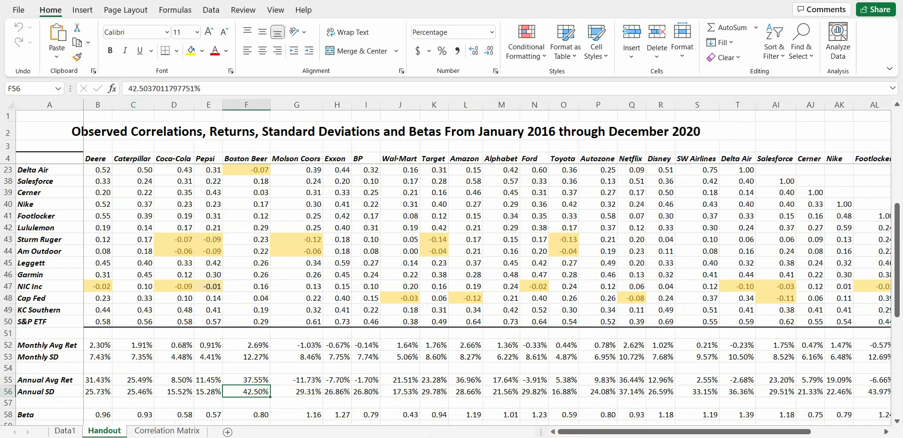
pyautogui.moveTo(593, 432); pyautogui.dragTo(641, 436)
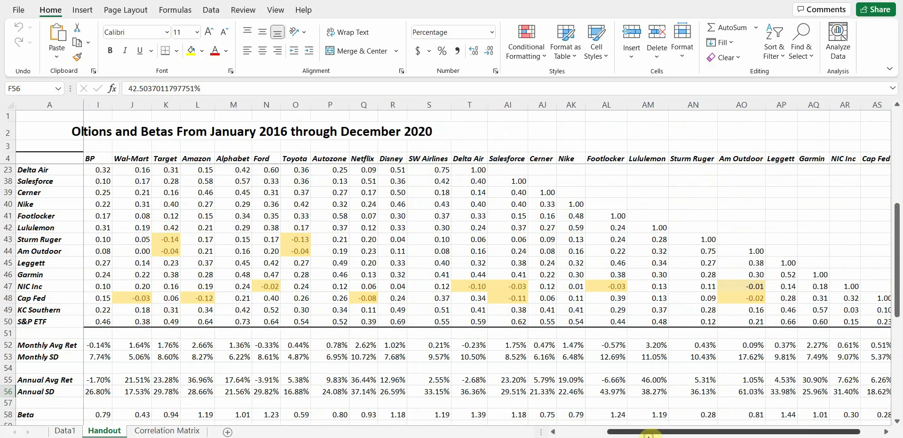
pyautogui.click(612, 393)
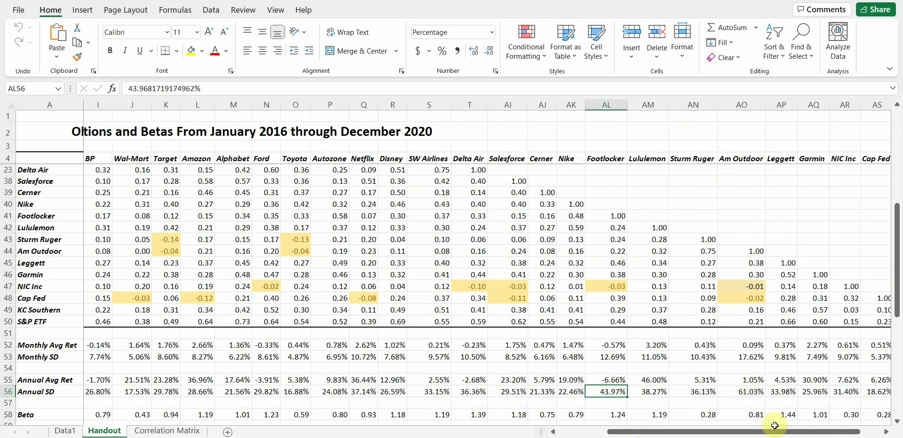
pyautogui.click(654, 392)
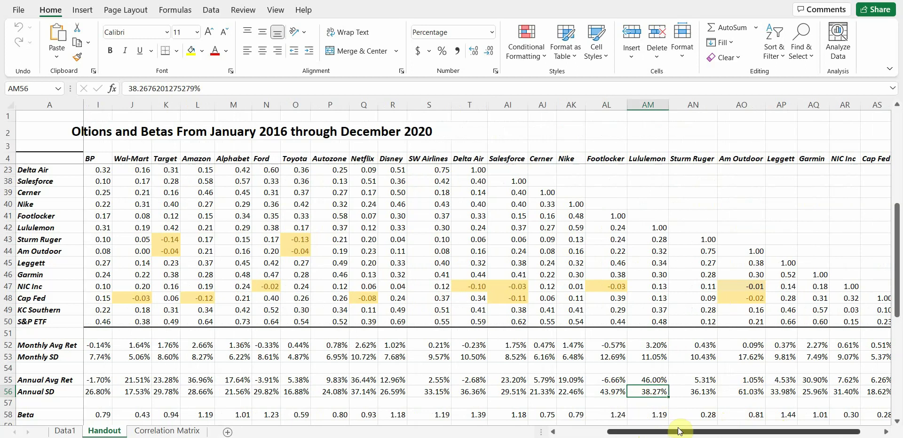
# Step: Compare Boston Beer's Annual SD with that of Coca-Cola and Pepsi
pyautogui.moveTo(678, 426); pyautogui.dragTo(555, 434)
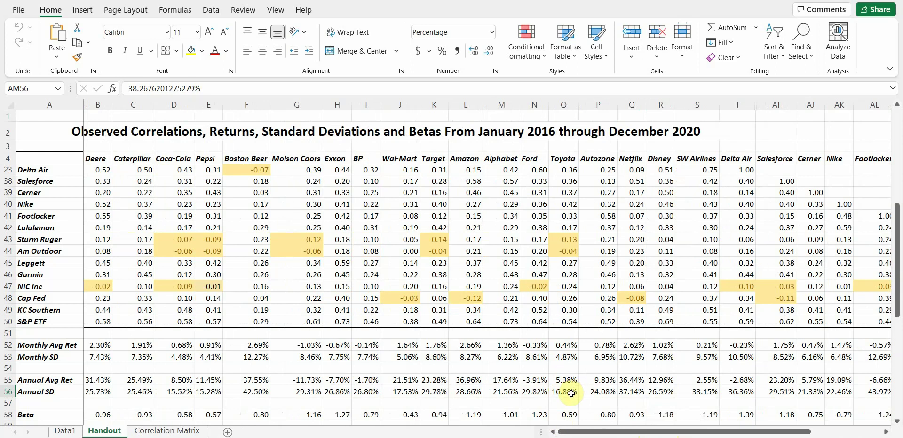
pyautogui.click(266, 394)
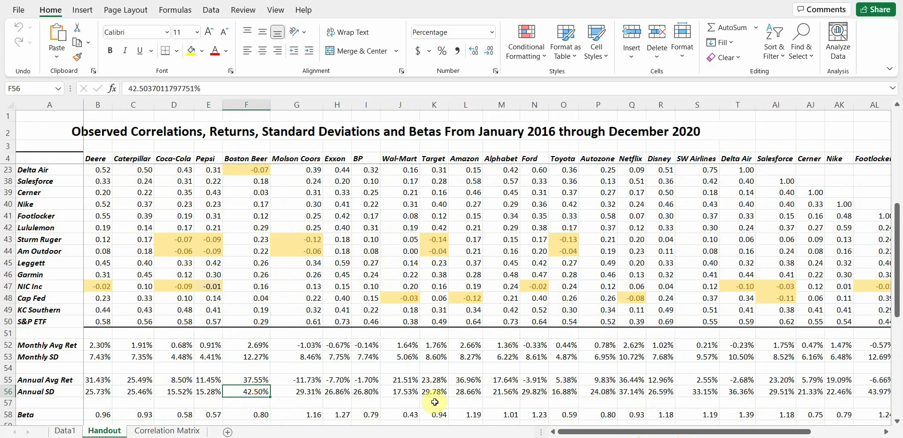
pyautogui.click(174, 395)
pyautogui.click(207, 396)
pyautogui.click(181, 395)
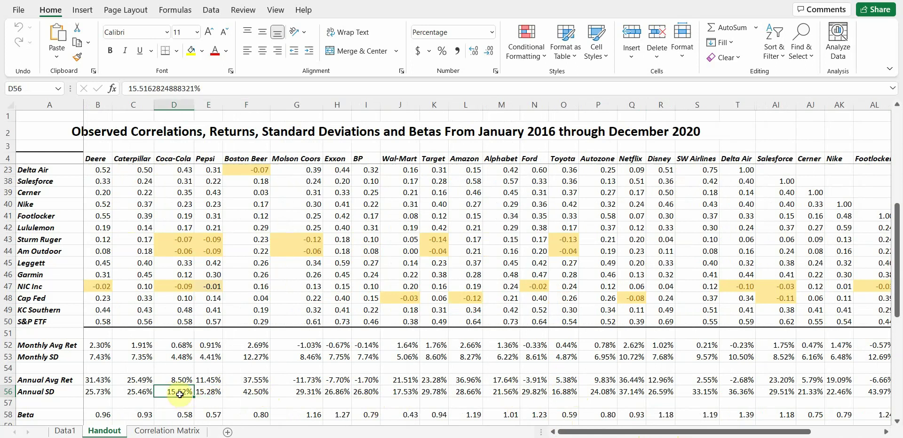
pyautogui.click(199, 396)
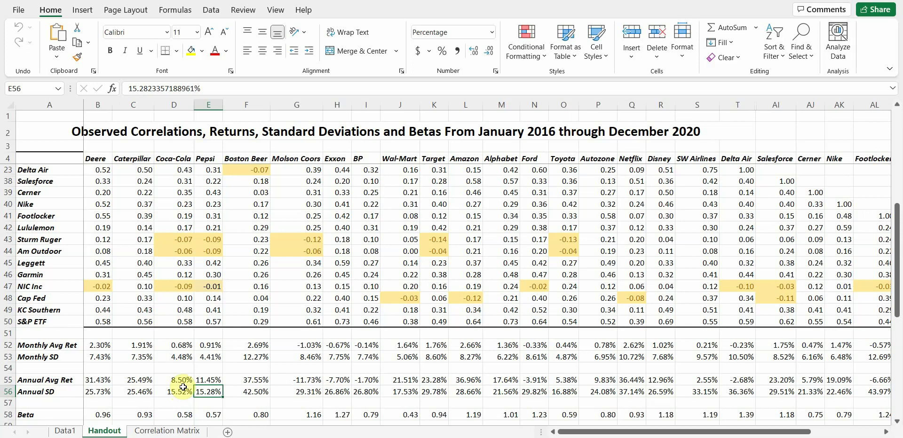
# Step: Look back over the correlation matrix from the Deere row down through the highlighted negative pairs
pyautogui.scroll(6, 183, 388)
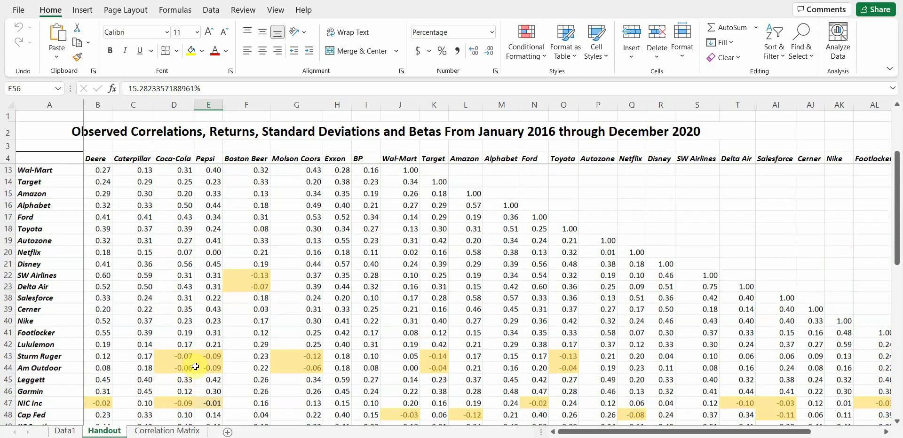
pyautogui.scroll(-2, 194, 368)
pyautogui.scroll(2, 193, 370)
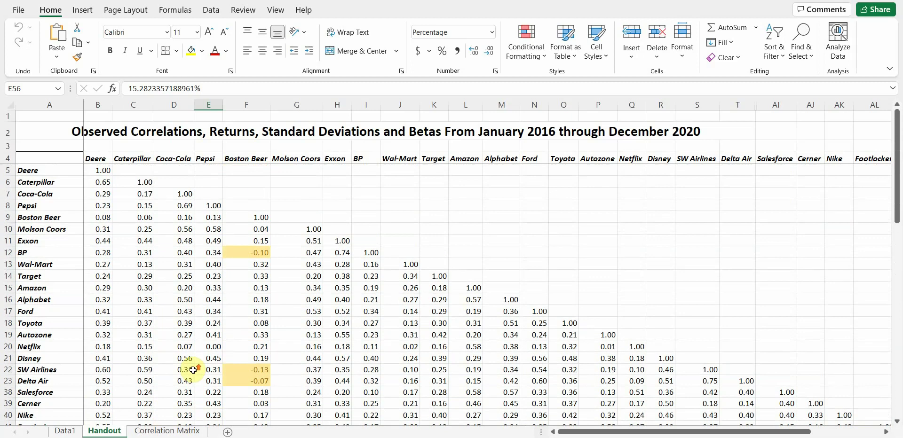
pyautogui.scroll(-2, 193, 371)
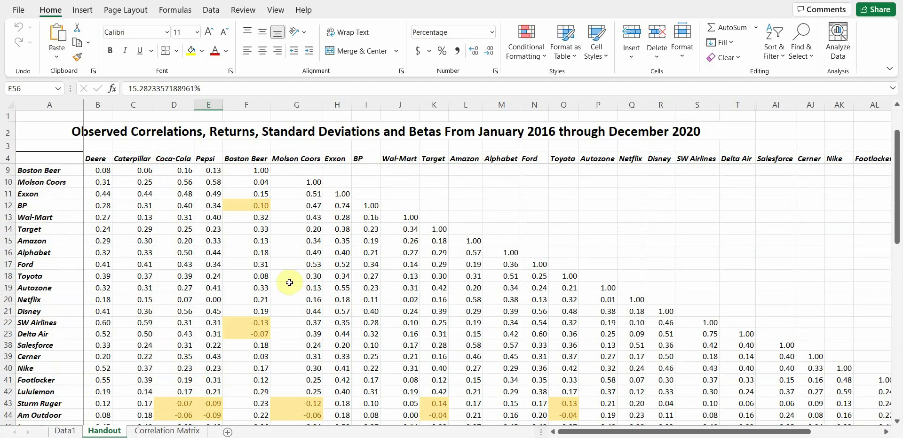
pyautogui.hotkey('ctrl', 'z')
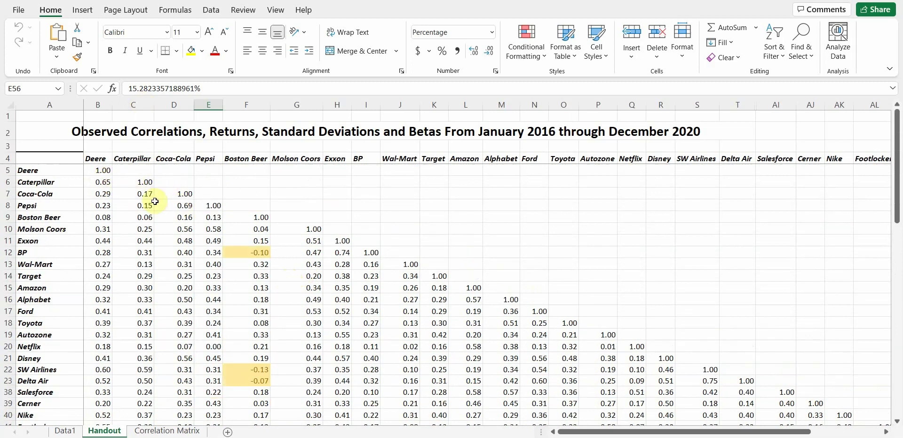
# Step: Inspect the correlations between Coca-Cola and Pepsi, Exxon and BP, and Boston Beer and Molson Coors
pyautogui.click(191, 207)
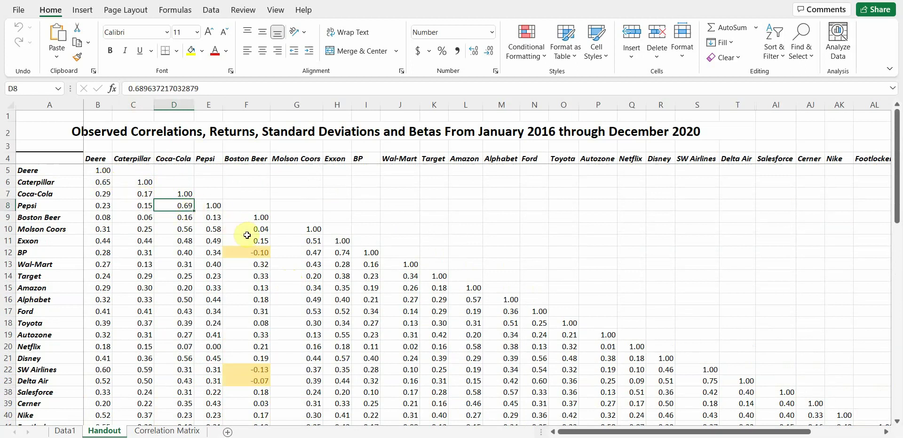
pyautogui.click(342, 254)
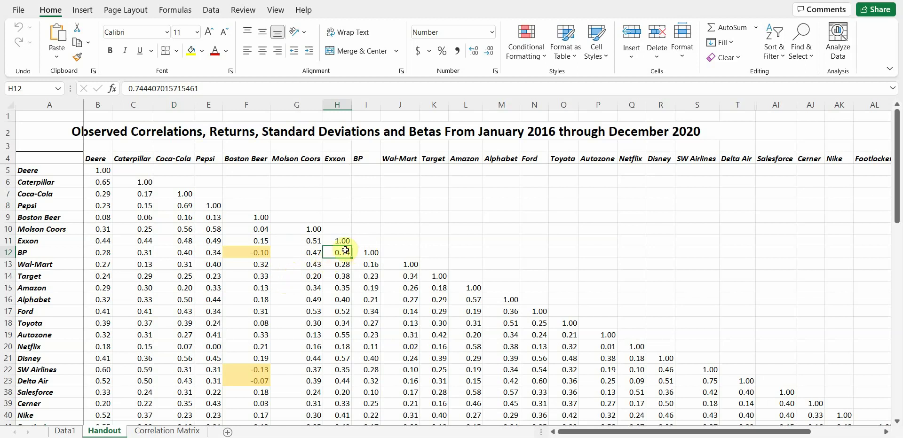
pyautogui.click(261, 229)
# Step: Compare the Annual Avg Ret of Boston Beer with that of Molson Coors
pyautogui.scroll(-8, 320, 245)
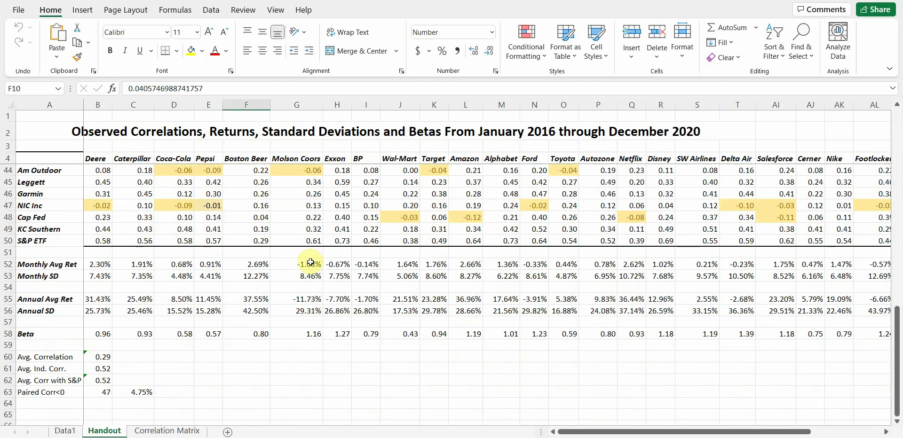
pyautogui.click(251, 297)
pyautogui.click(298, 295)
pyautogui.click(258, 298)
pyautogui.click(289, 298)
pyautogui.click(261, 300)
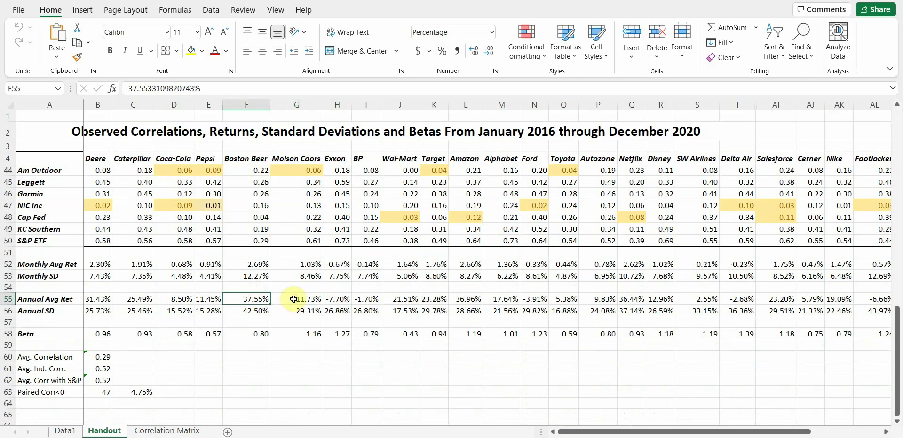
# Step: Check Molson Coors' Annual Avg Ret and look back at its correlation with Boston Beer
pyautogui.scroll(2, 293, 299)
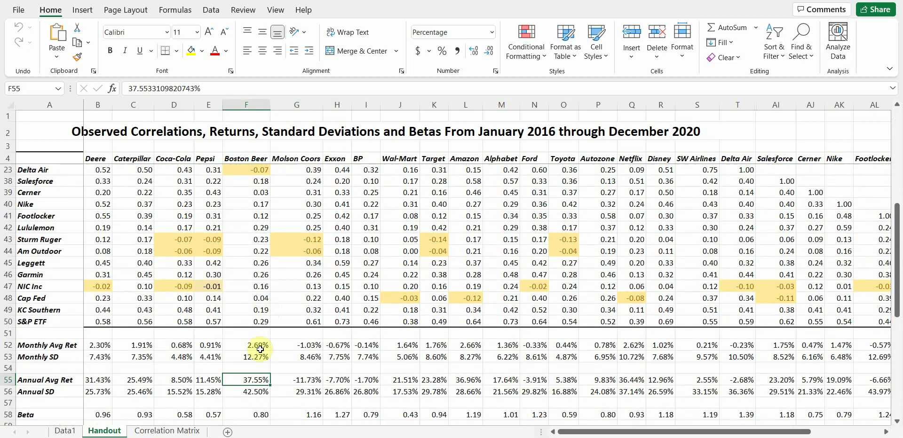
pyautogui.scroll(3, 257, 355)
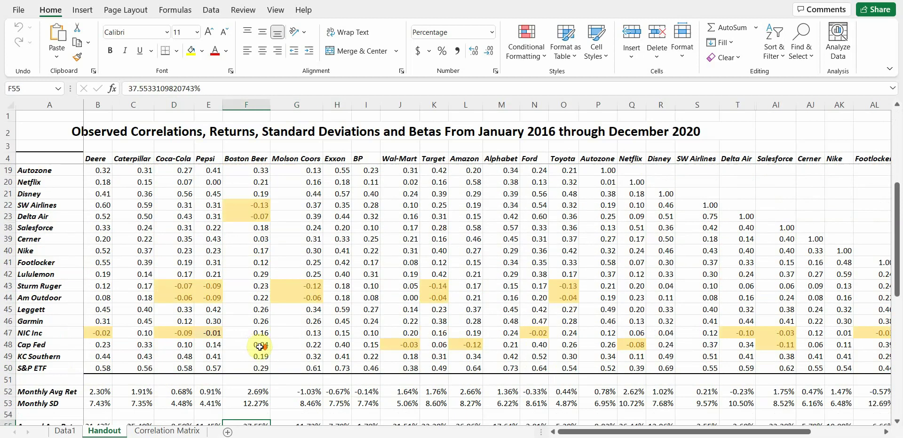
pyautogui.scroll(2, 261, 347)
pyautogui.scroll(-3, 261, 347)
pyautogui.click(304, 382)
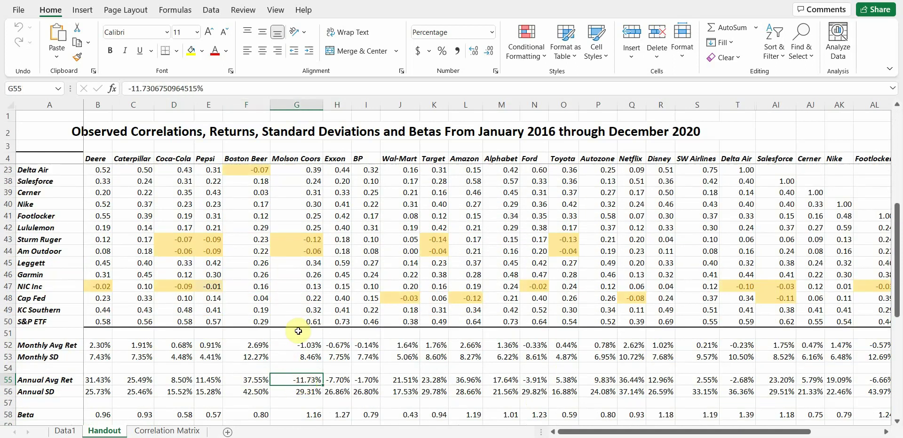
pyautogui.scroll(6, 300, 331)
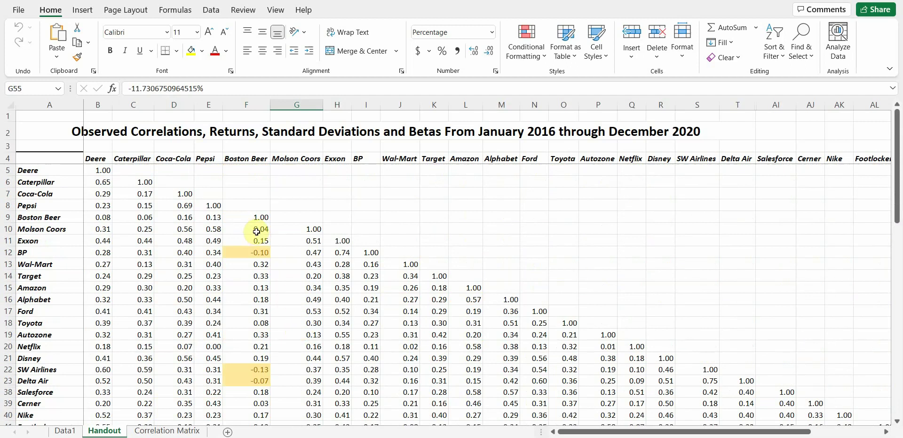
pyautogui.scroll(-6, 328, 297)
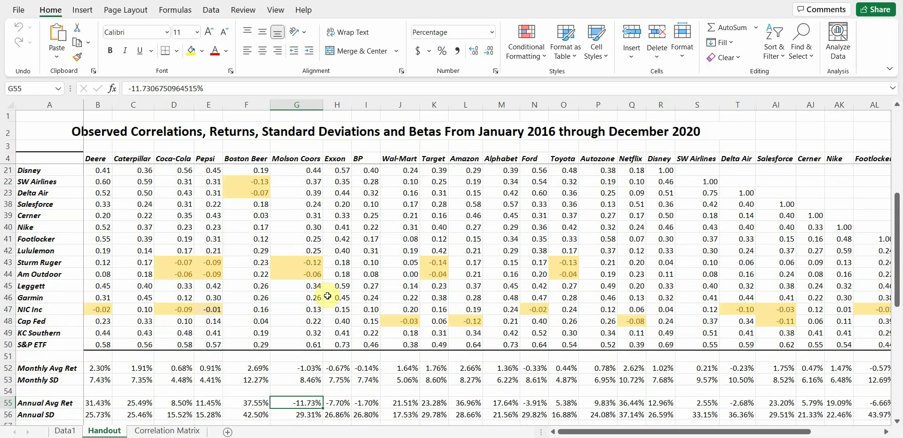
# Step: Inspect Sturm Ruger's correlations with Target and Toyota, and SW Airlines' correlation with Boston Beer
pyautogui.scroll(5, 328, 296)
pyautogui.scroll(-2, 325, 301)
pyautogui.scroll(2, 325, 301)
pyautogui.scroll(-1, 324, 301)
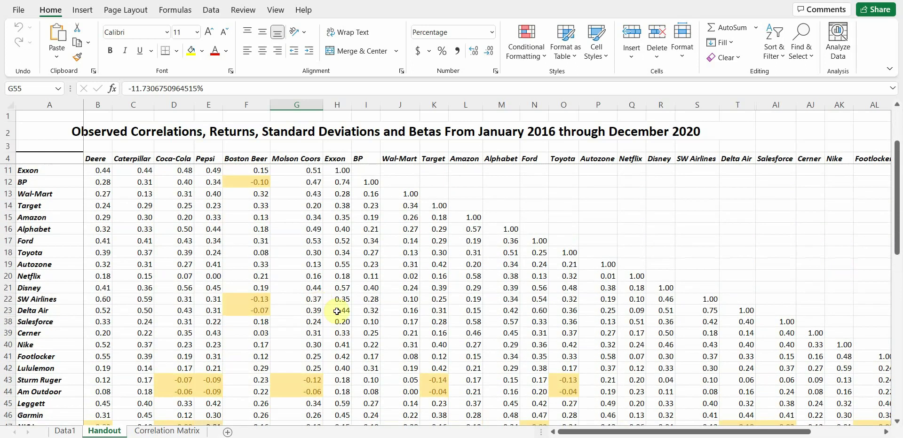
pyautogui.click(431, 380)
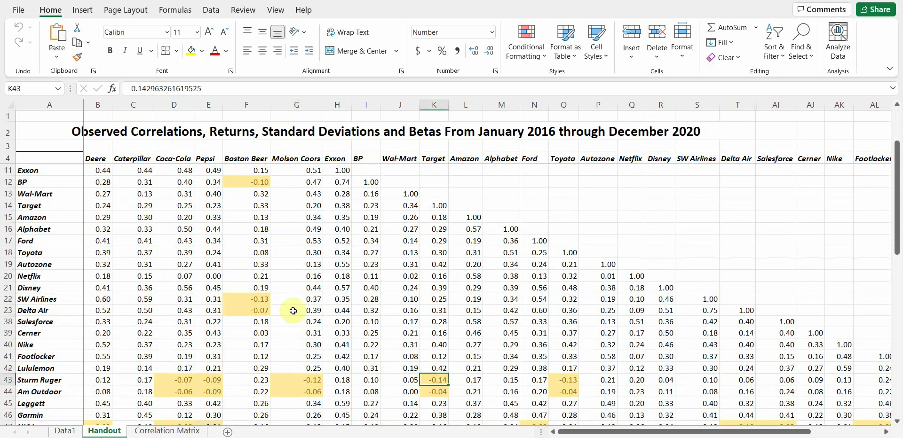
pyautogui.click(266, 296)
pyautogui.click(567, 382)
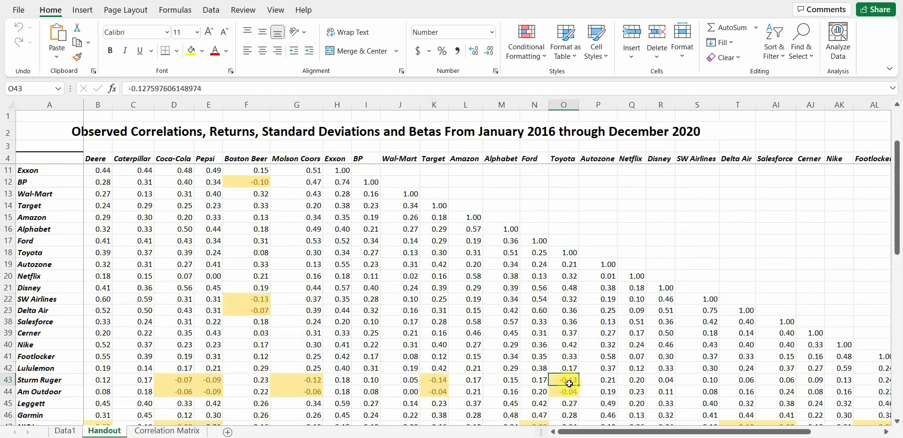
# Step: Inspect Wal-Mart's correlations with Salesforce and Cerner
pyautogui.scroll(-2, 443, 407)
pyautogui.scroll(2, 443, 408)
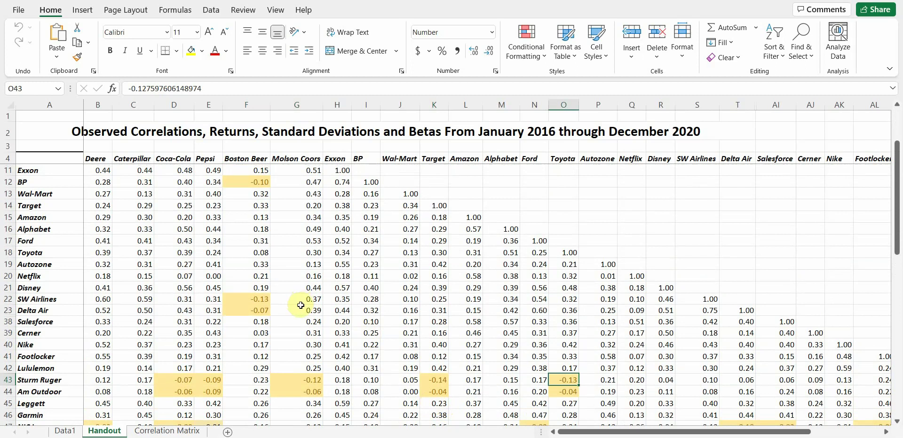
pyautogui.scroll(-1, 301, 306)
pyautogui.scroll(-1, 301, 309)
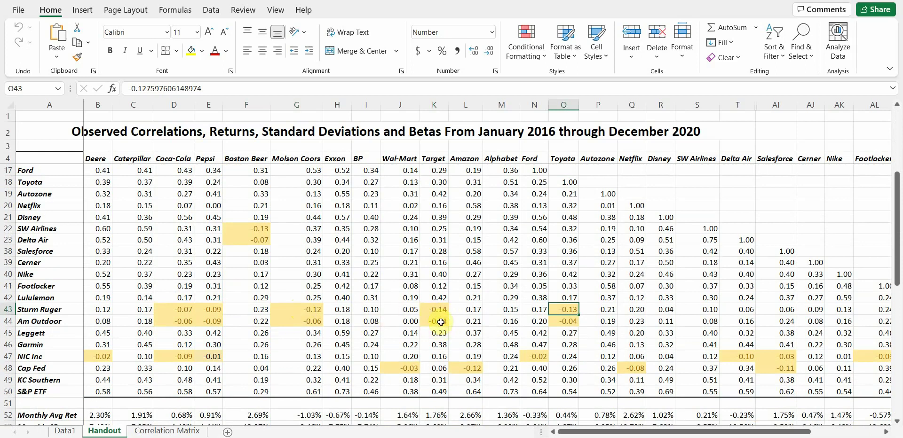
pyautogui.click(400, 247)
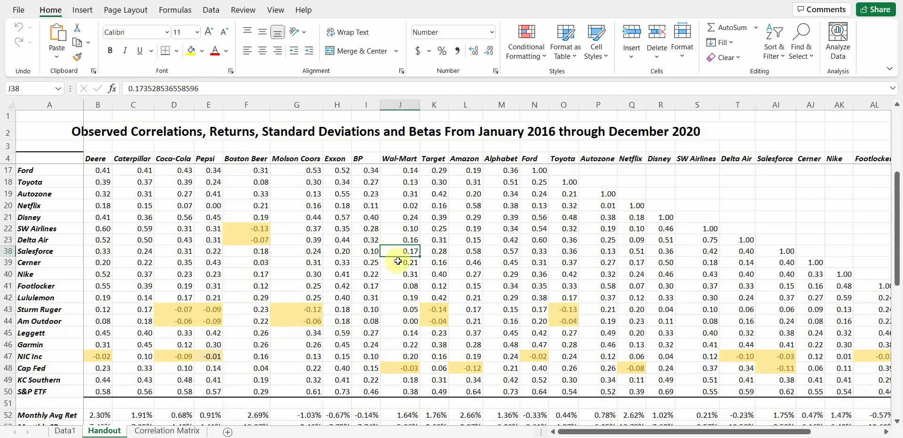
pyautogui.click(398, 265)
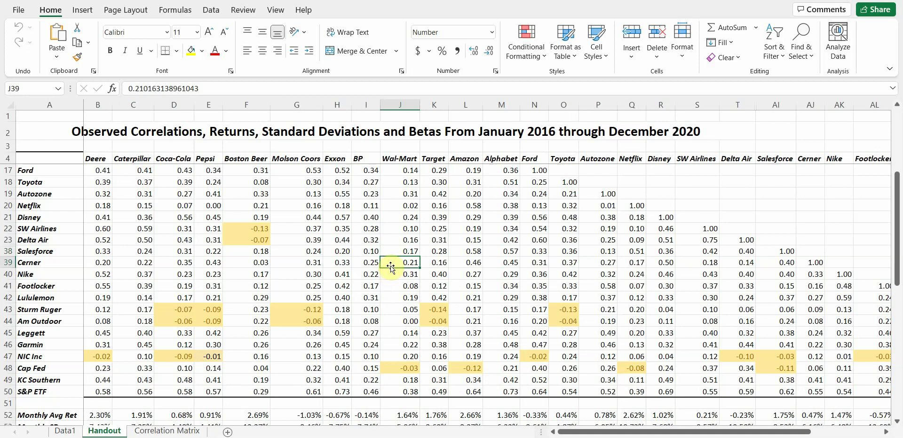
# Step: Look over the correlation matrix together with the return, standard deviation and Beta rows beneath it
pyautogui.scroll(-3, 391, 267)
pyautogui.scroll(1, 391, 268)
pyautogui.scroll(4, 391, 268)
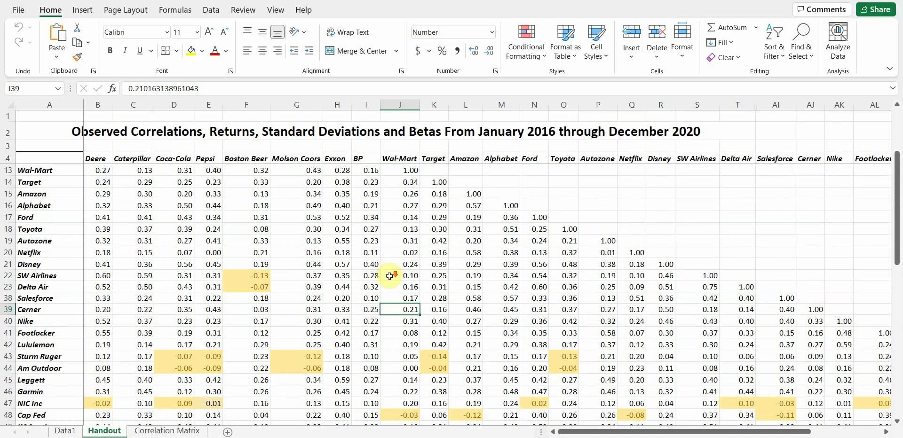
pyautogui.scroll(-1, 390, 273)
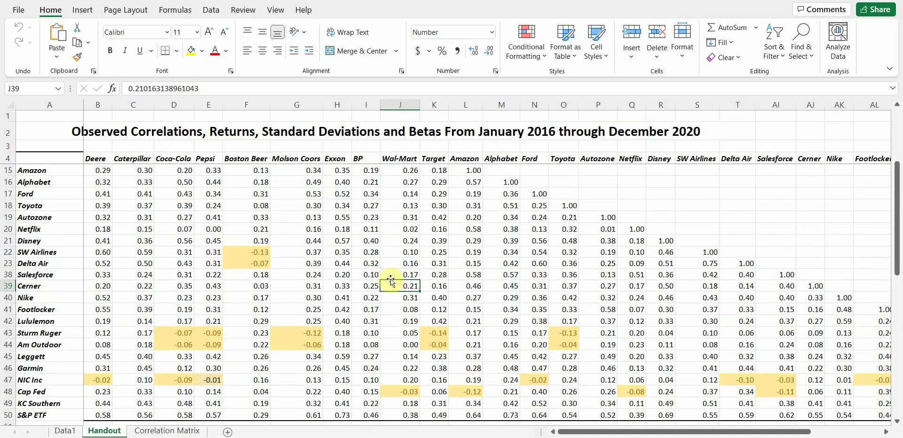
pyautogui.scroll(-2, 388, 282)
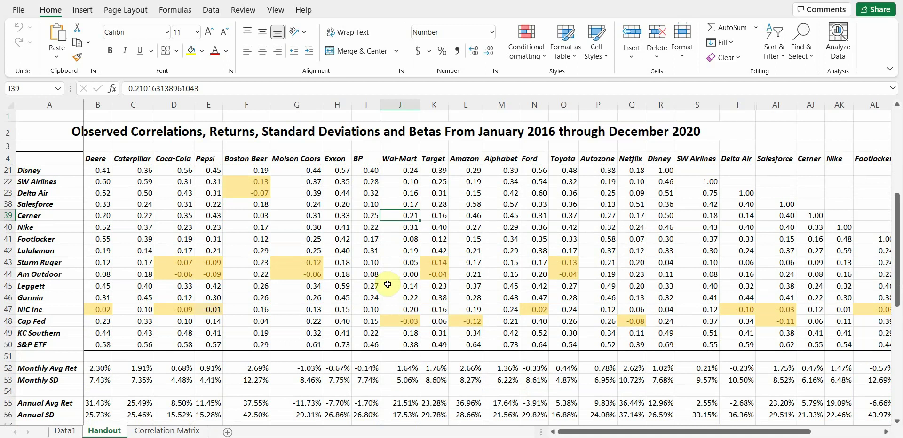
pyautogui.scroll(-1, 387, 284)
pyautogui.scroll(1, 389, 285)
pyautogui.scroll(-2, 390, 287)
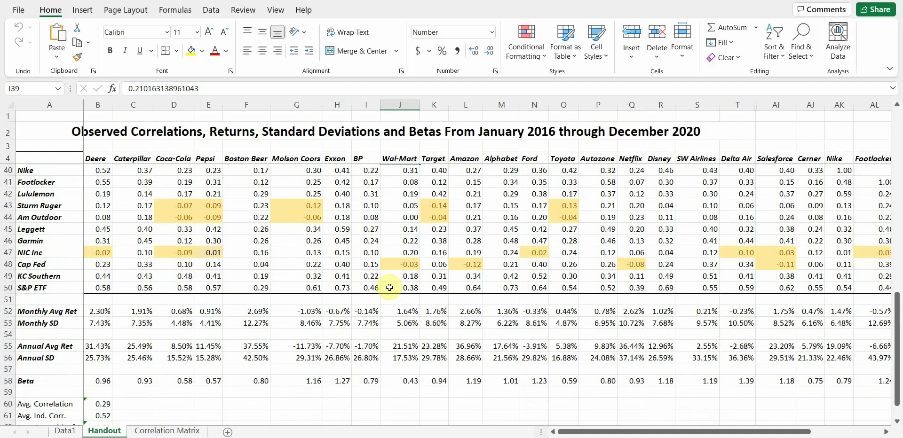
pyautogui.scroll(7, 389, 287)
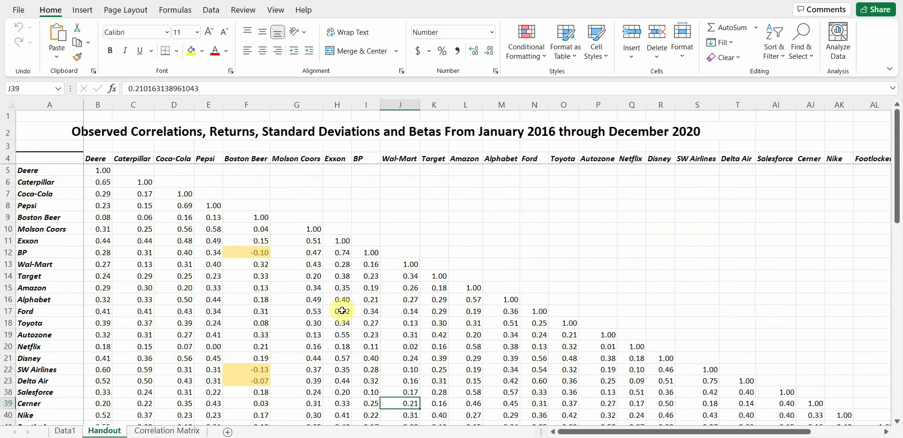
pyautogui.scroll(-1, 400, 342)
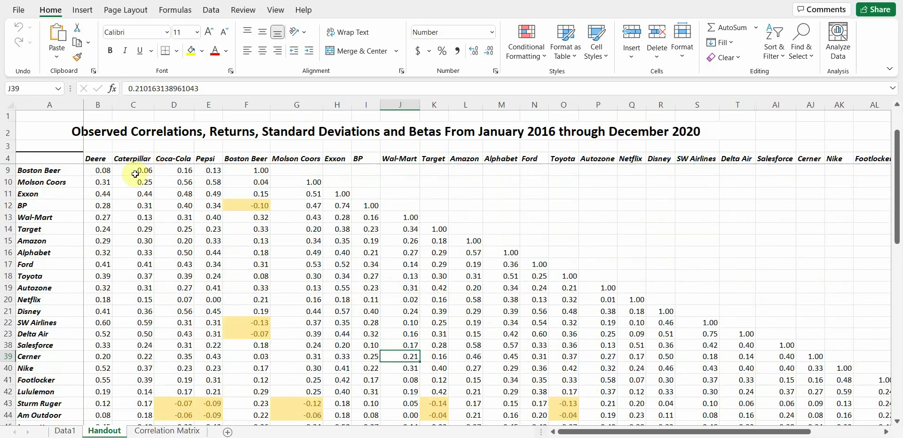
# Step: Unhide the rows between Delta Air and Salesforce
pyautogui.scroll(-2, 97, 256)
pyautogui.moveTo(36, 263); pyautogui.dragTo(41, 271)
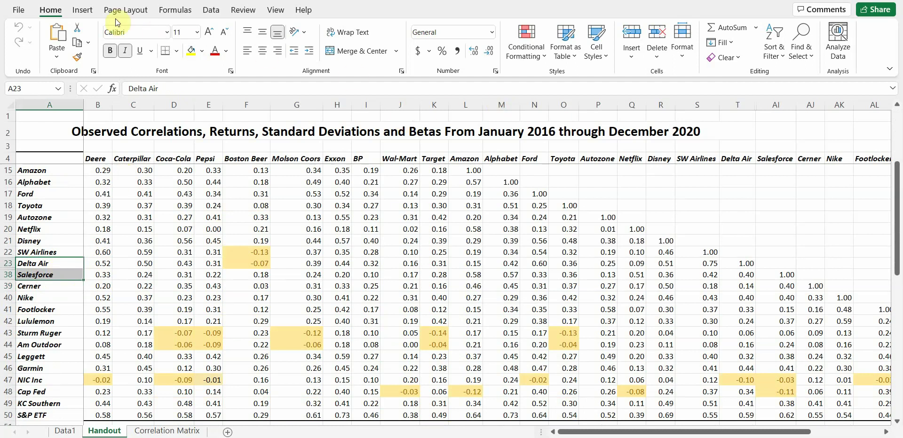
pyautogui.click(686, 55)
pyautogui.moveTo(719, 197)
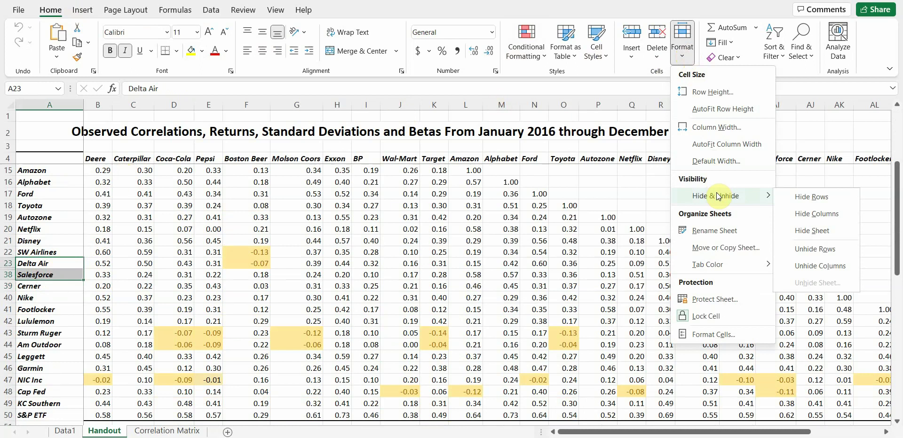
pyautogui.click(837, 254)
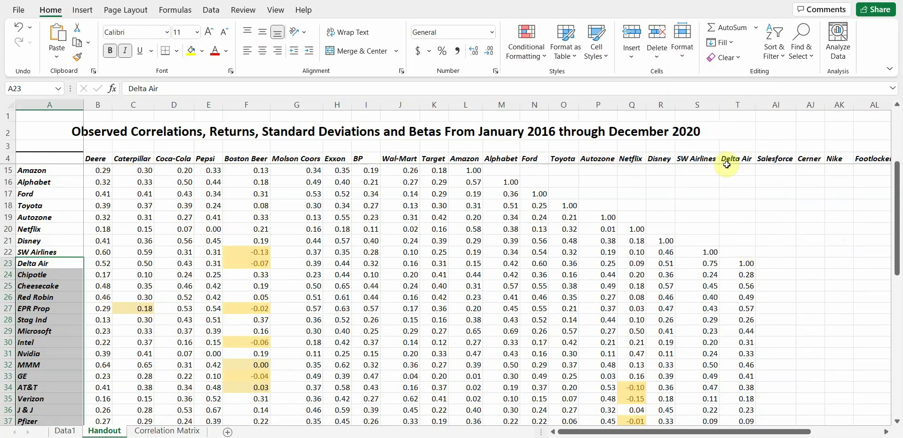
# Step: Unhide the columns between the Delta Air and Salesforce headings
pyautogui.moveTo(739, 161); pyautogui.dragTo(768, 160)
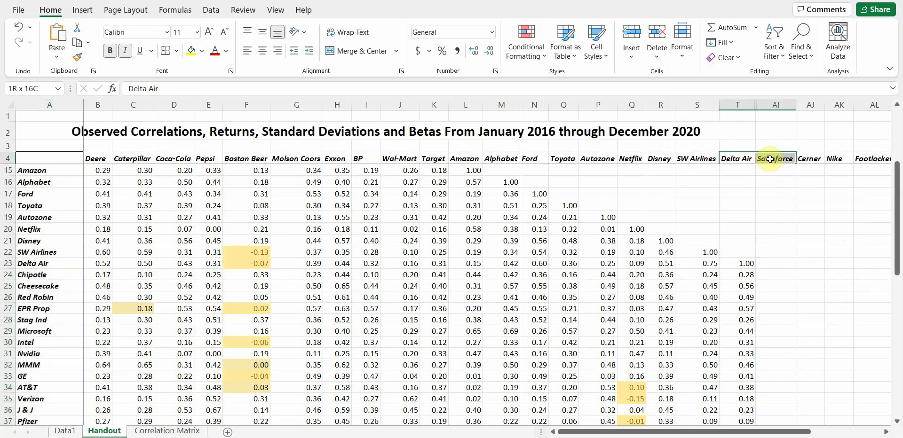
pyautogui.click(681, 56)
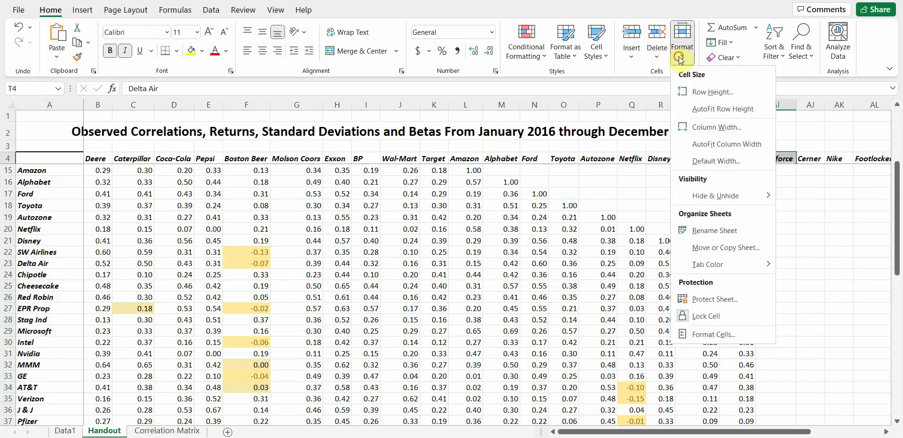
pyautogui.moveTo(741, 195)
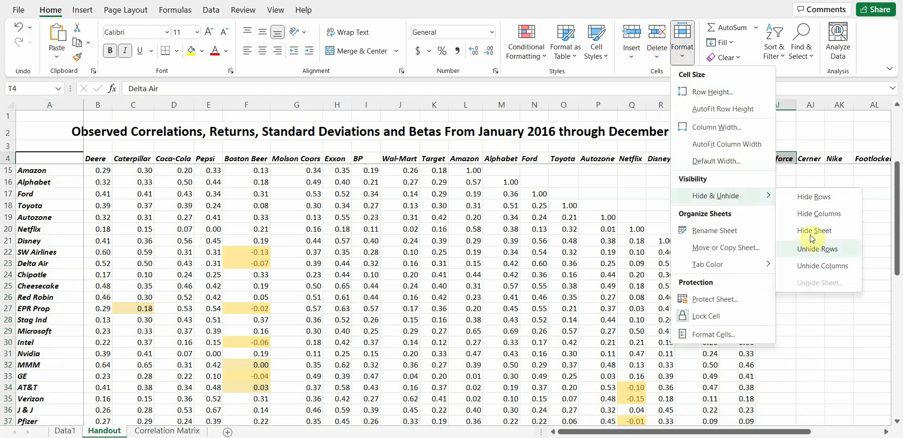
pyautogui.click(811, 265)
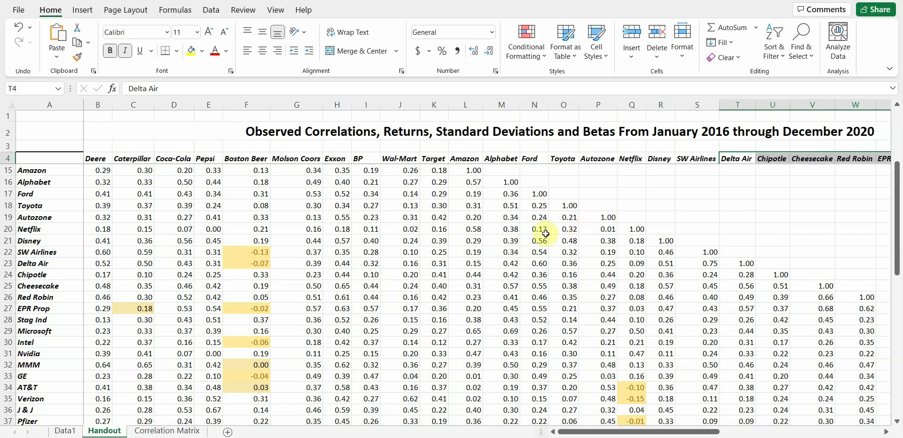
# Step: Look over the expanded correlation matrix down to the S&P ETF row and back to the Deere row
pyautogui.scroll(-3, 545, 235)
pyautogui.scroll(-3, 545, 238)
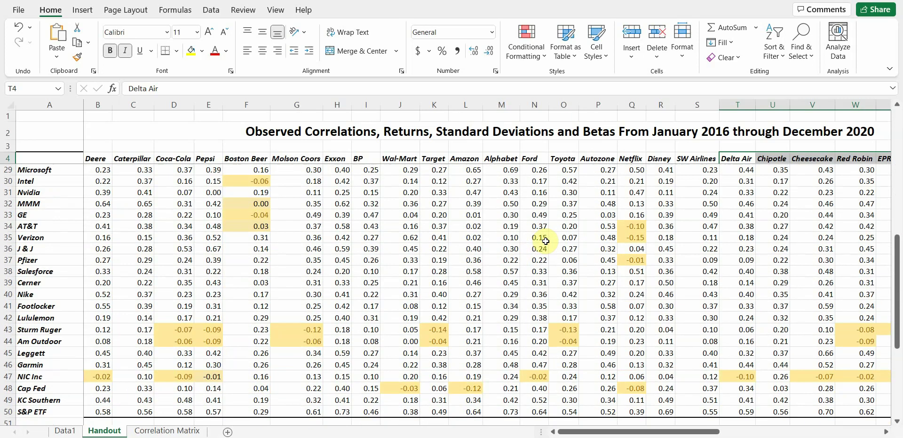
pyautogui.scroll(-2, 545, 241)
pyautogui.scroll(10, 545, 242)
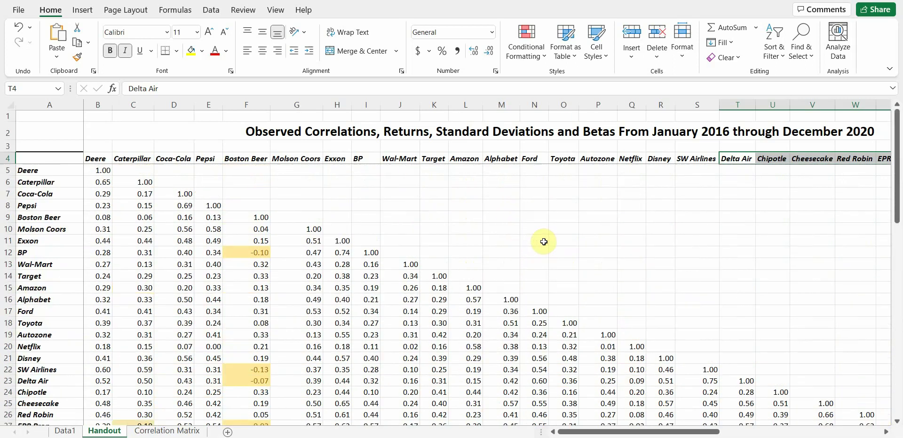
pyautogui.scroll(2, 544, 242)
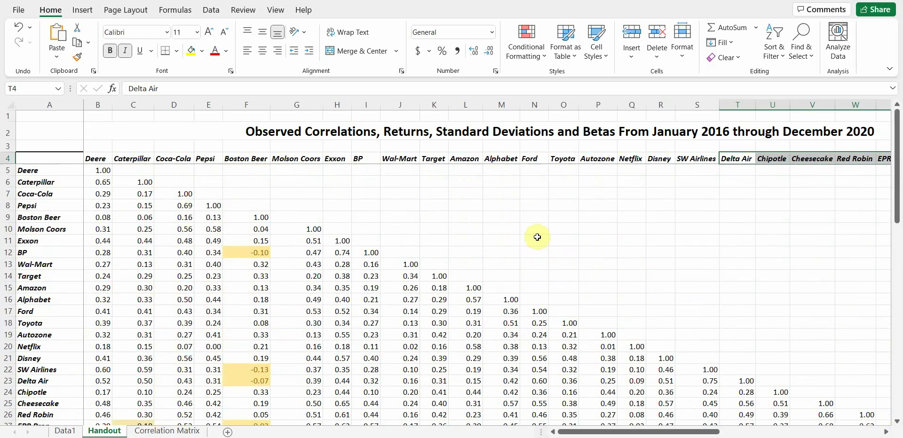